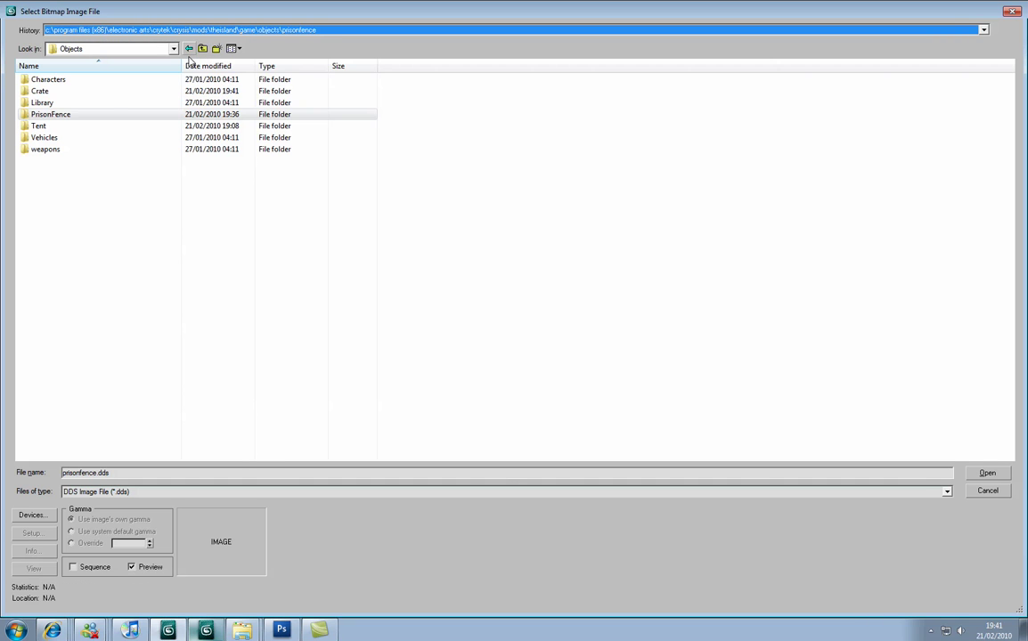
View the Crate folder with All Formats listed, then cancel the bitmap browser without choosing a file
double_click(51, 92)
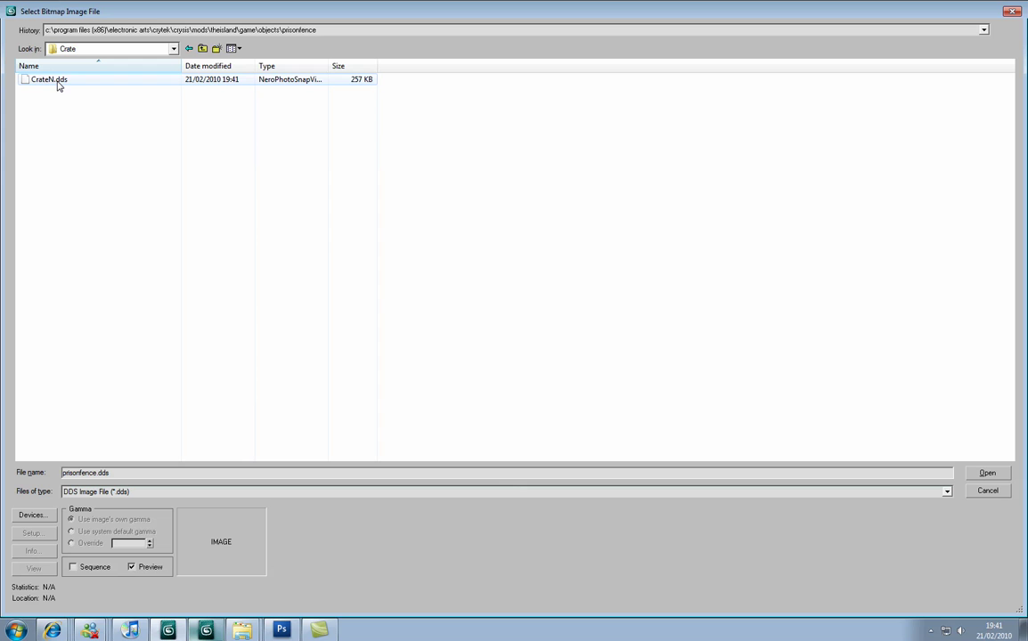
click(103, 491)
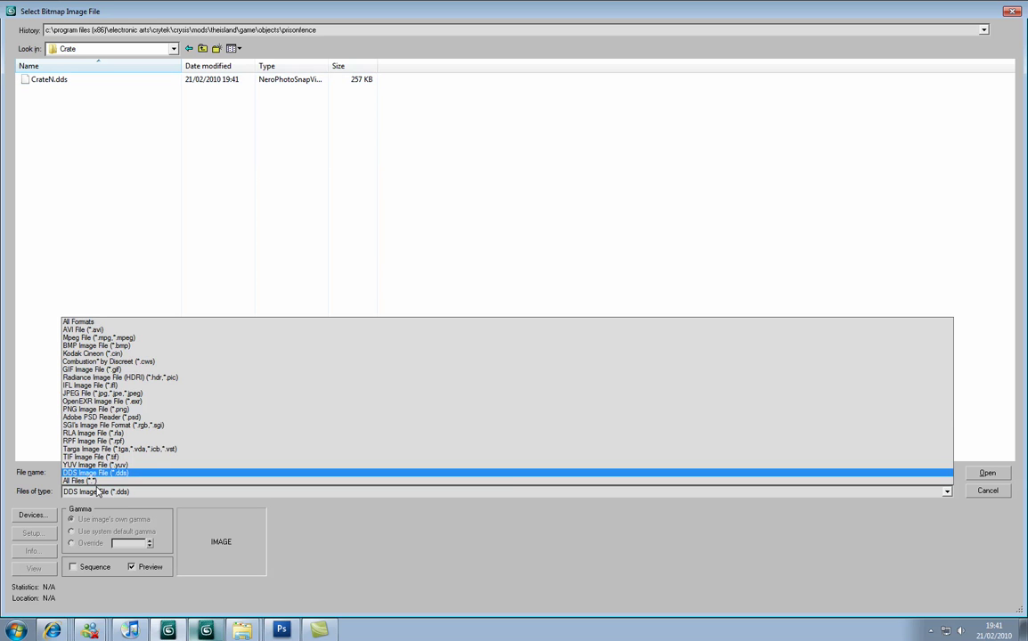
click(77, 322)
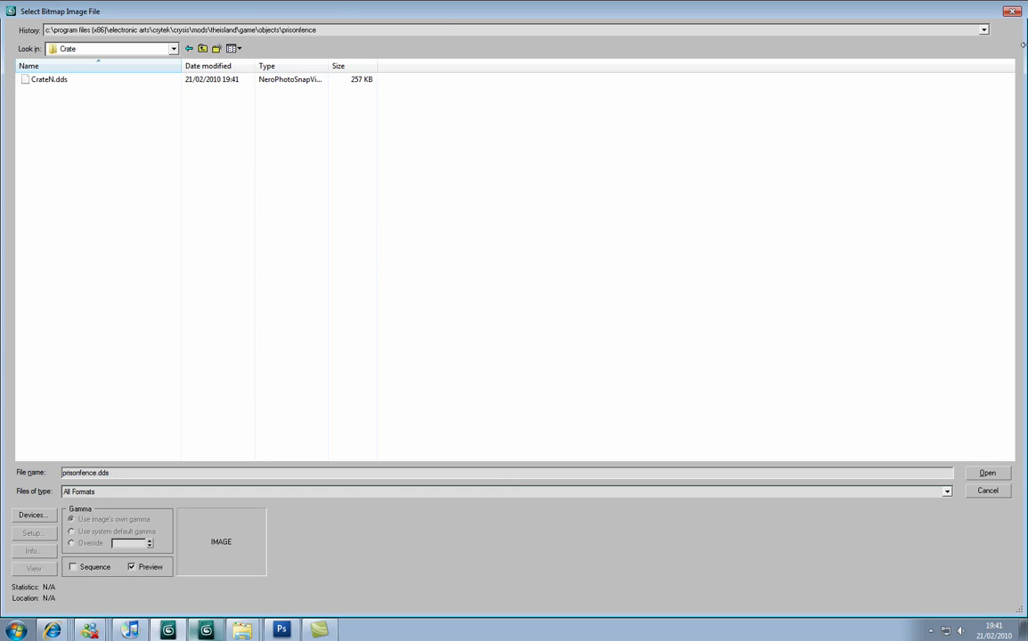
click(1015, 12)
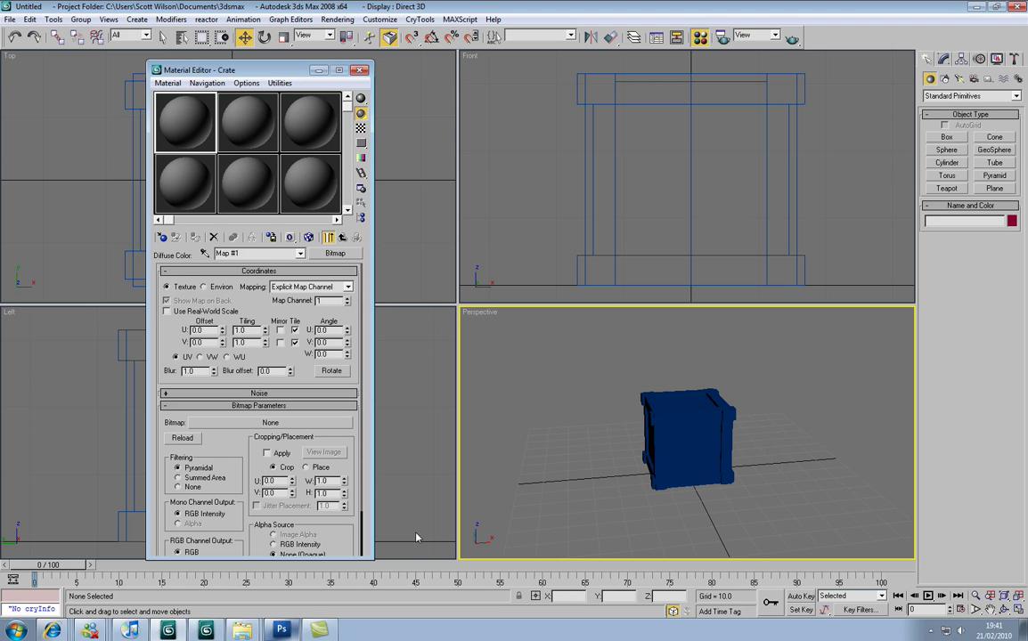
Minimize 3ds Max and select Crate.dds in the Generic_Crate folder window
click(977, 7)
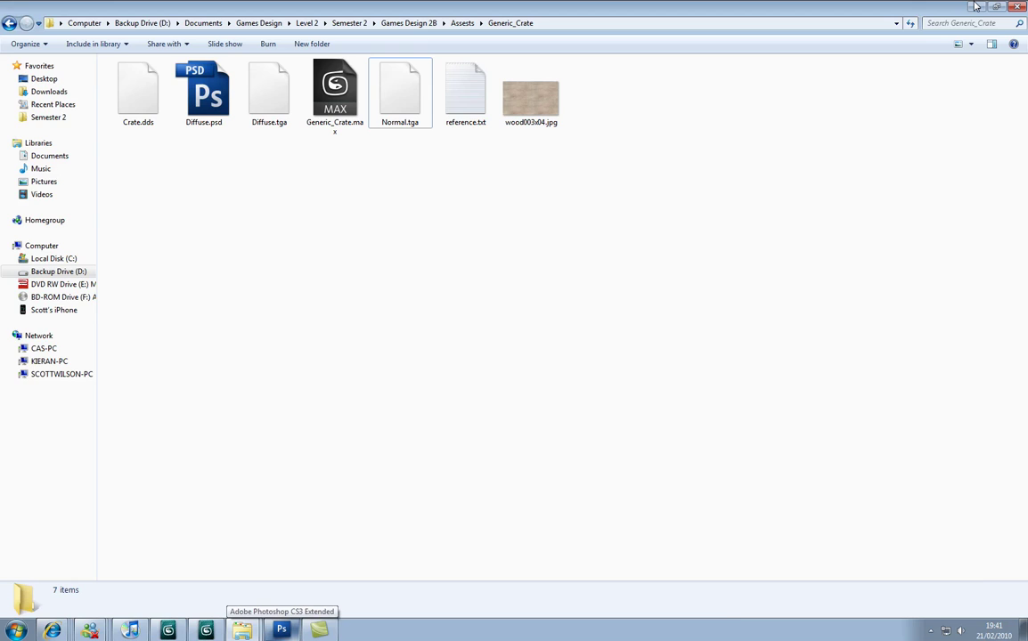
click(975, 6)
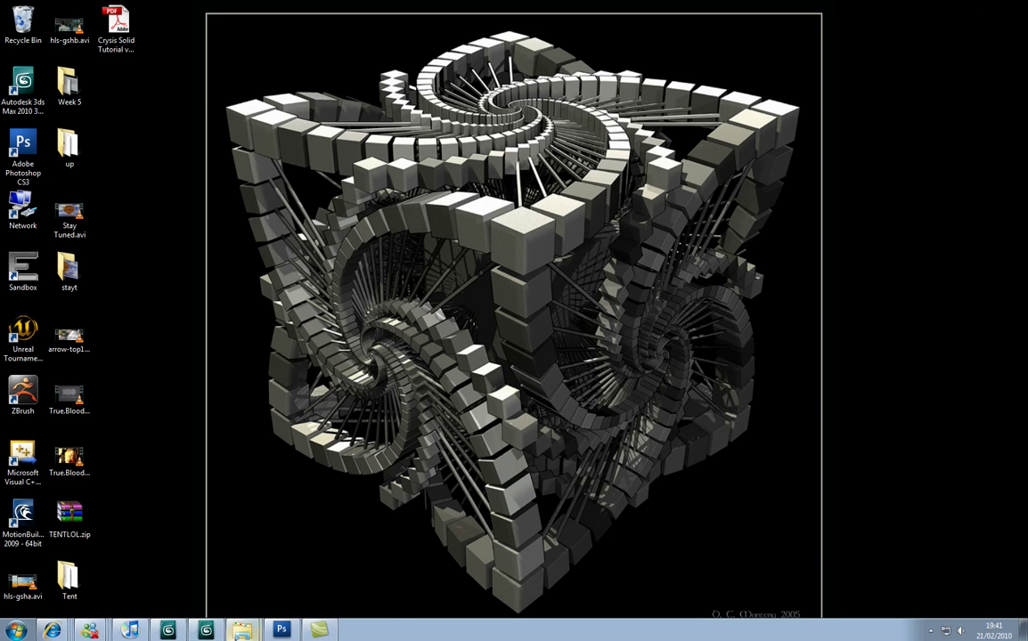
click(241, 630)
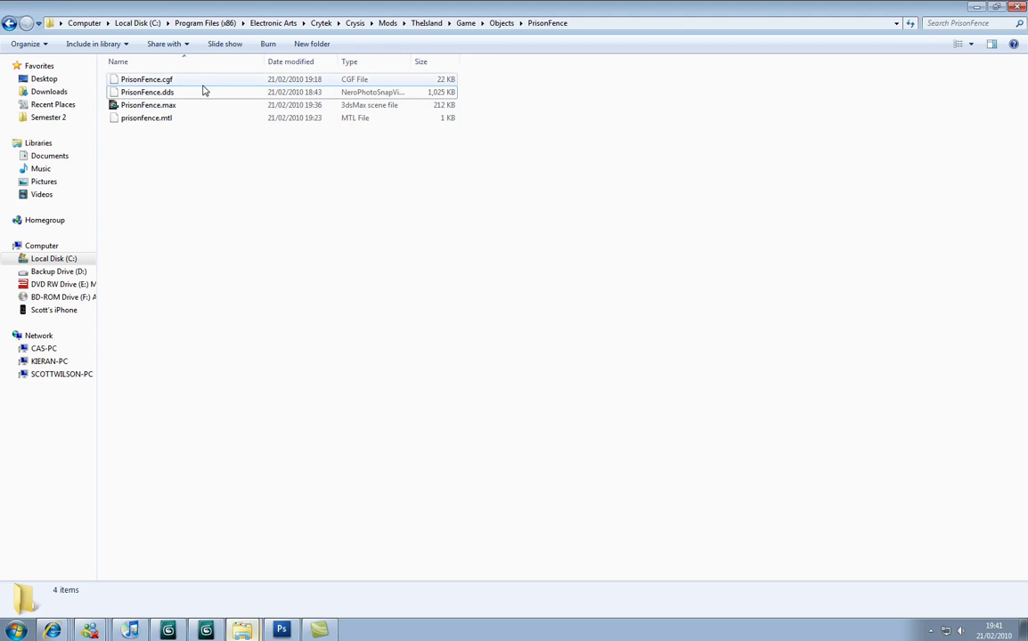
click(241, 629)
click(234, 601)
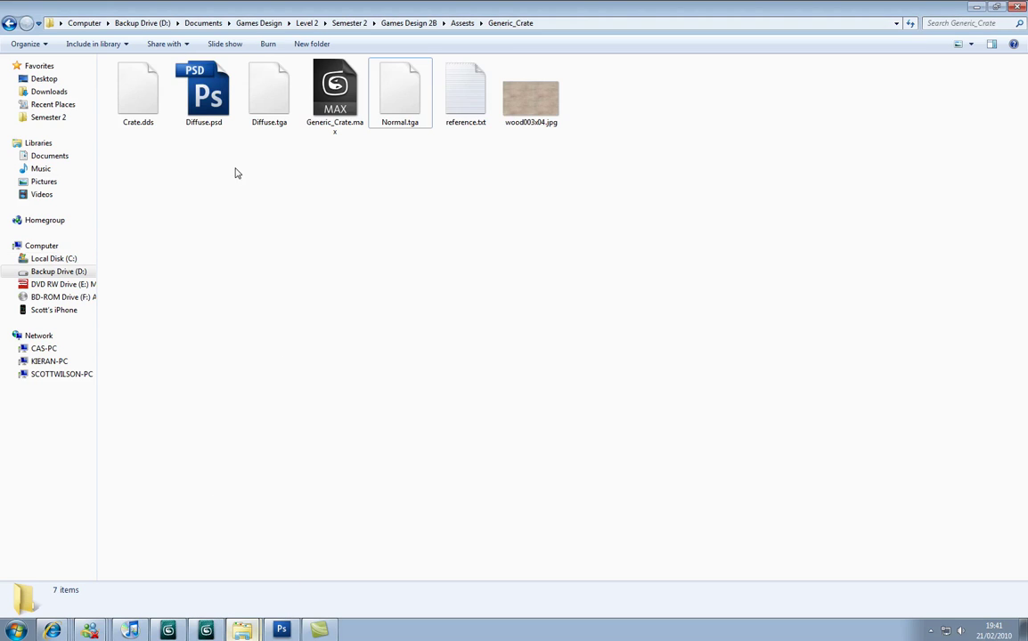
click(165, 122)
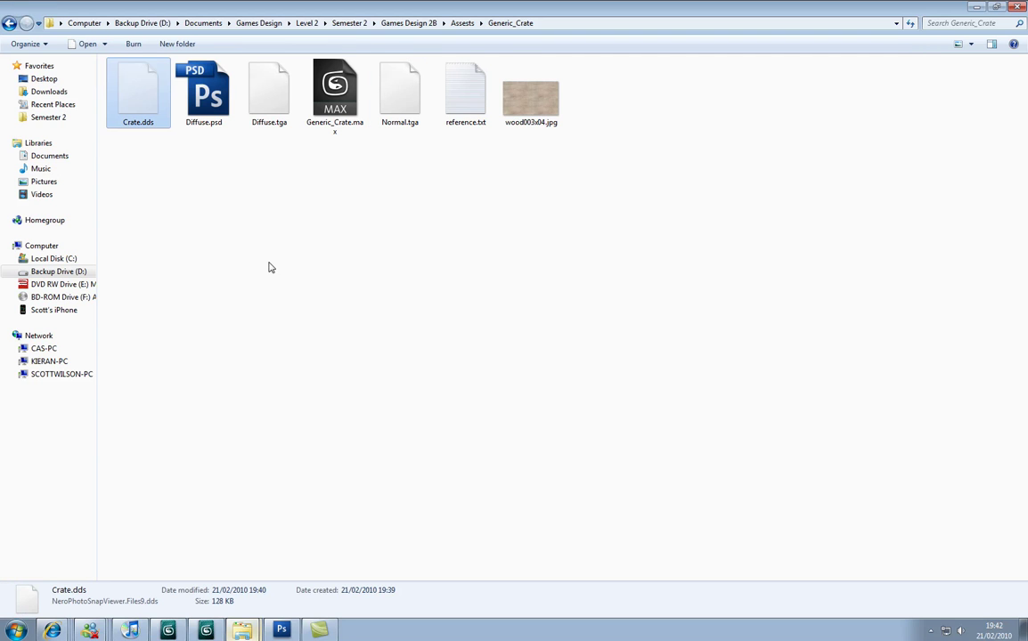
Copy Crate.dds and paste it into the game's Objects\Crate folder
key(alt+Tab)
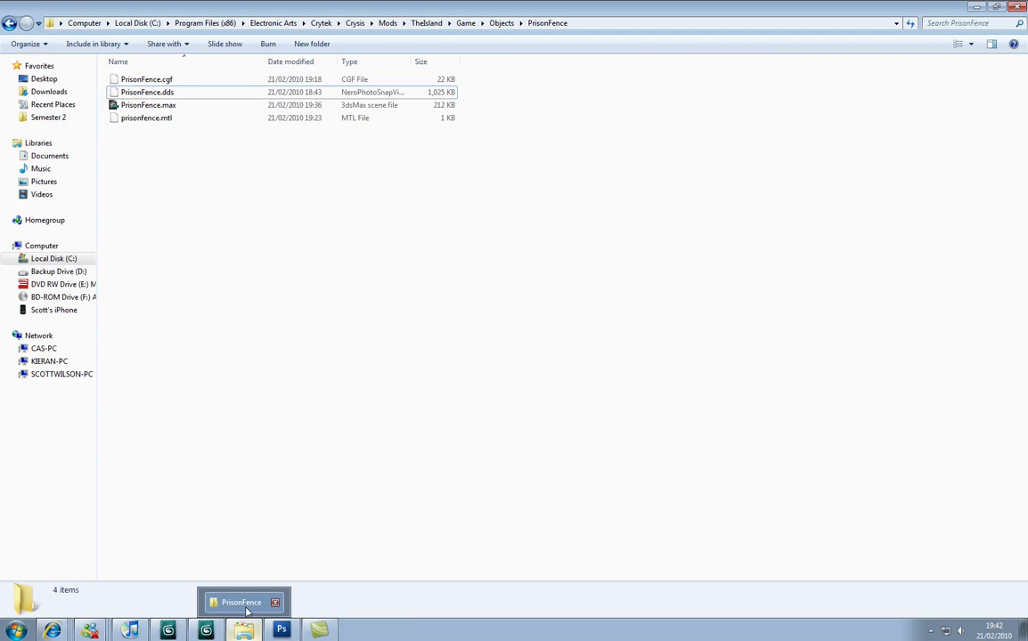
click(501, 23)
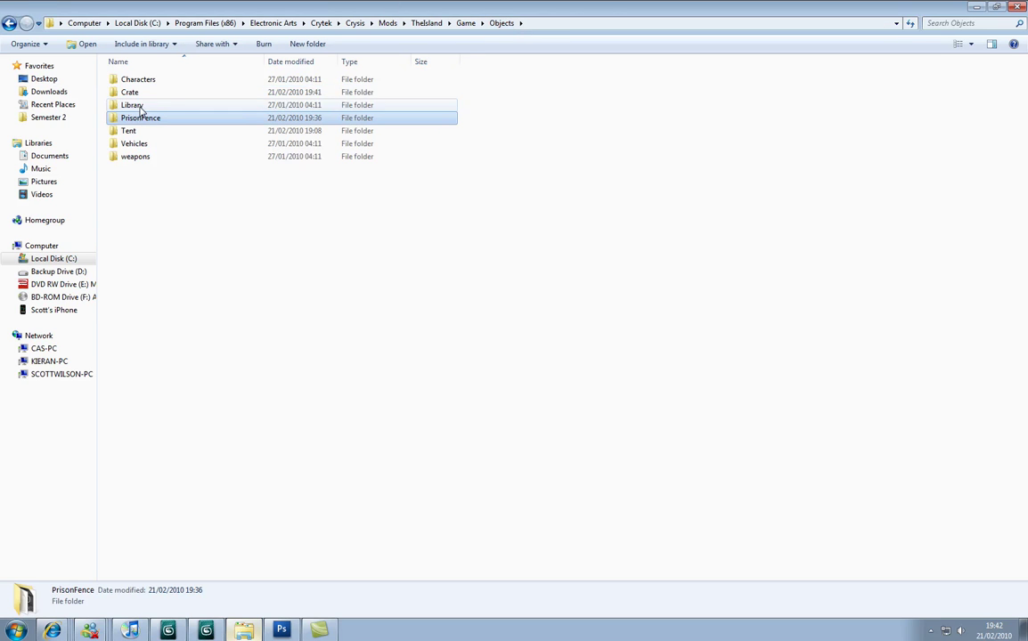
double_click(131, 93)
right_click(294, 204)
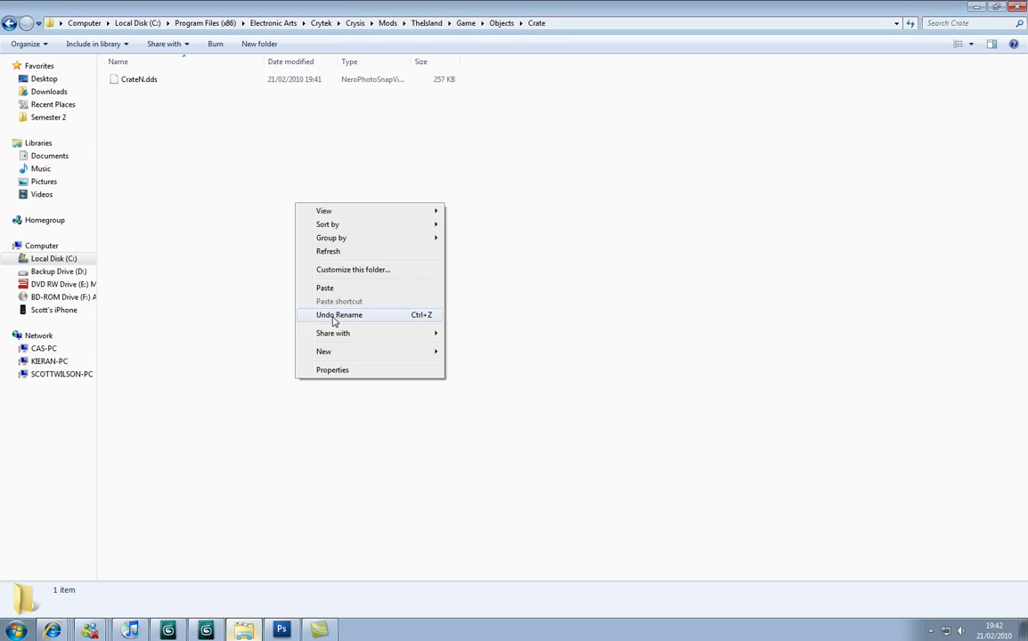
click(339, 285)
click(269, 248)
mouse_move(168, 630)
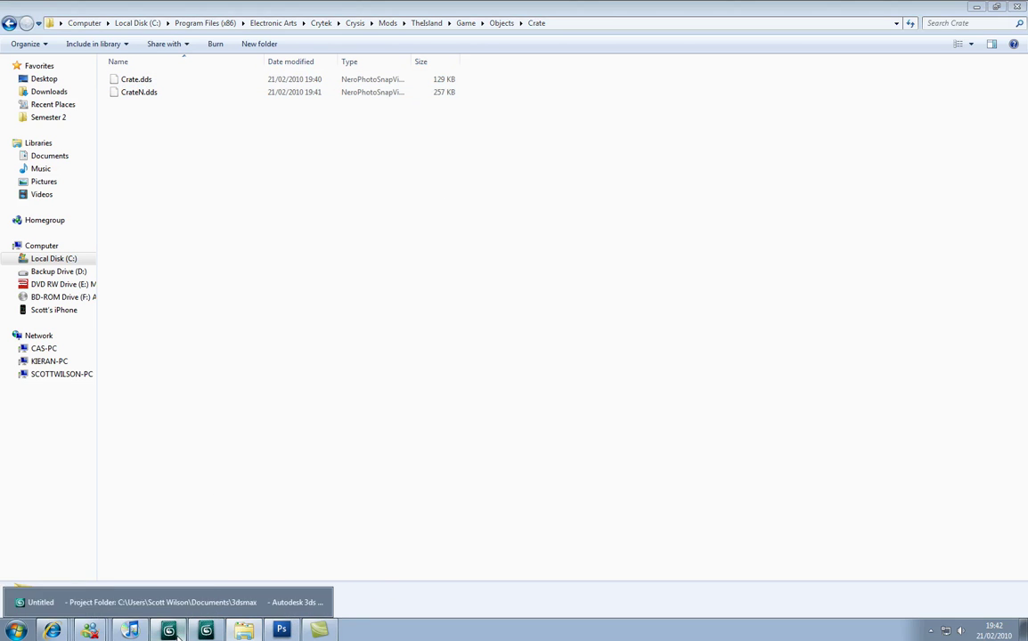
Load Crate.dds from Objects\Crate into the material's diffuse Bitmap slot
click(134, 603)
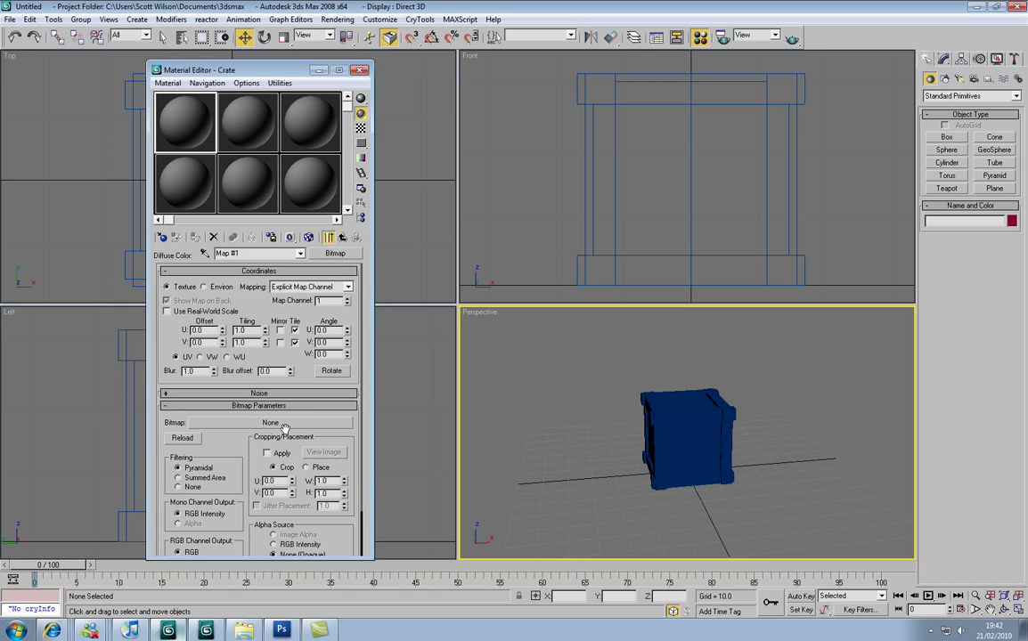
click(270, 422)
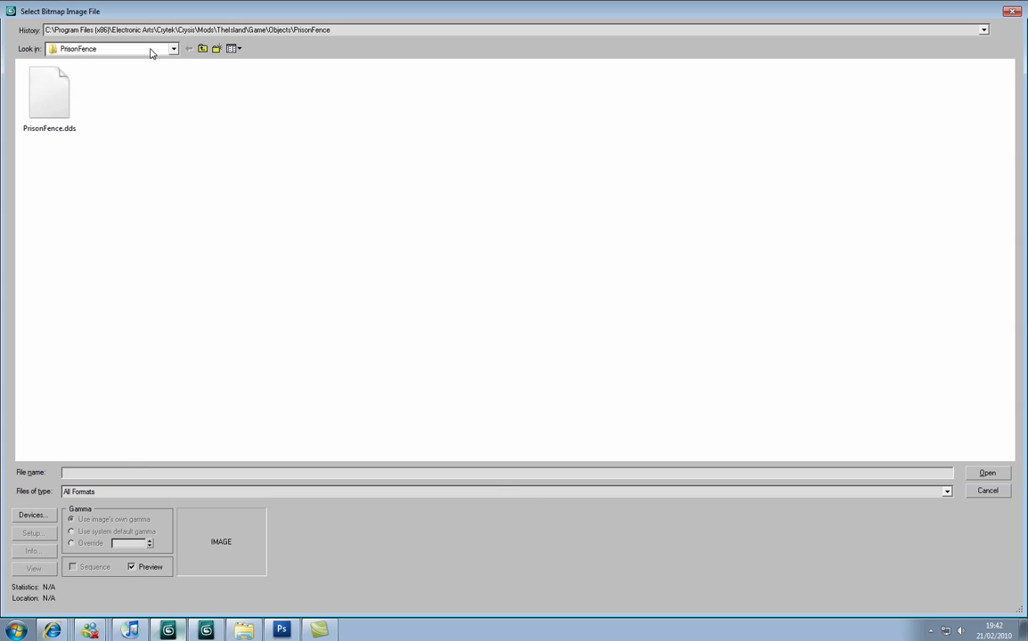
click(203, 48)
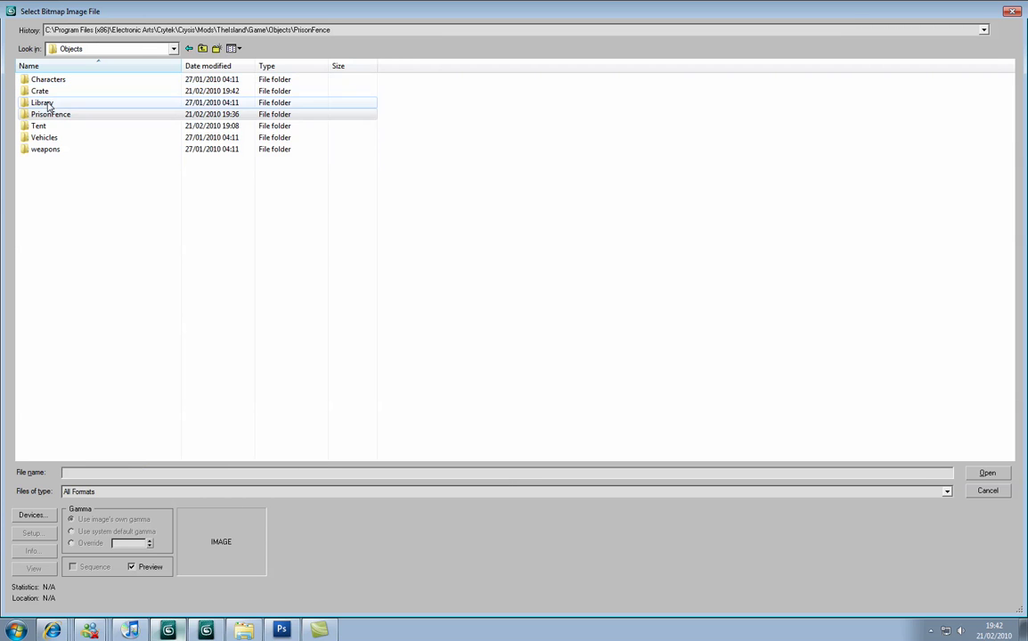
double_click(49, 90)
click(49, 79)
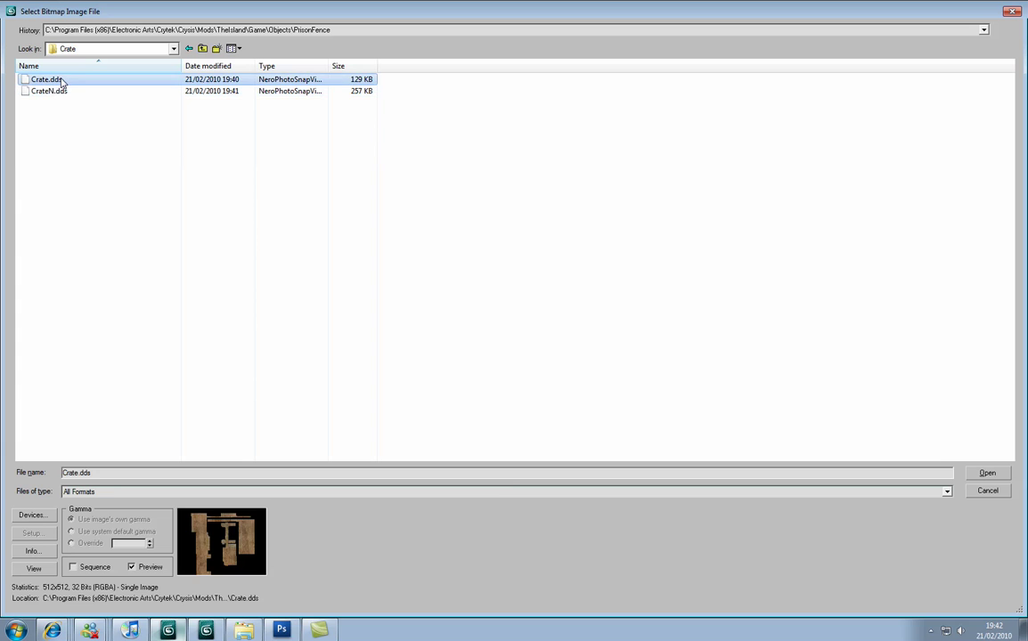
click(986, 477)
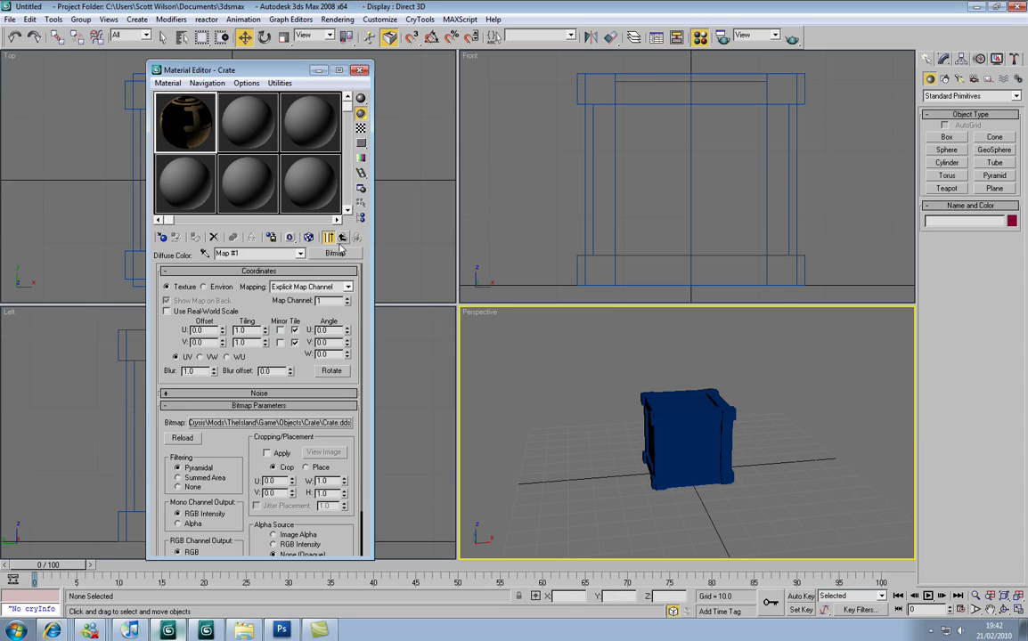
Assign CrateN.dds from Objects\Crate as a Bitmap on the Bump Normals slot
click(341, 239)
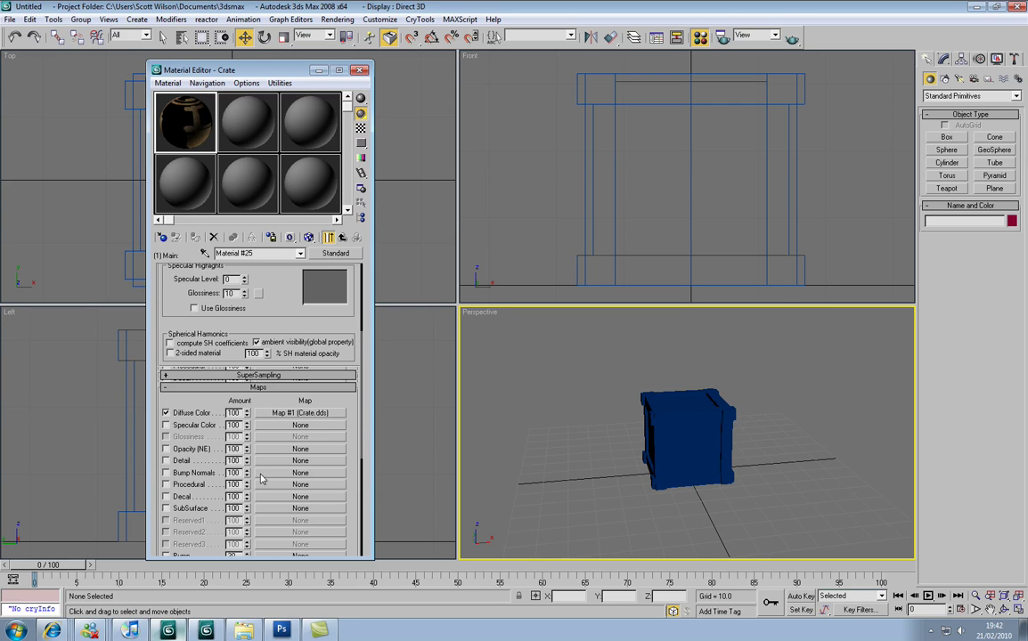
click(281, 473)
double_click(383, 101)
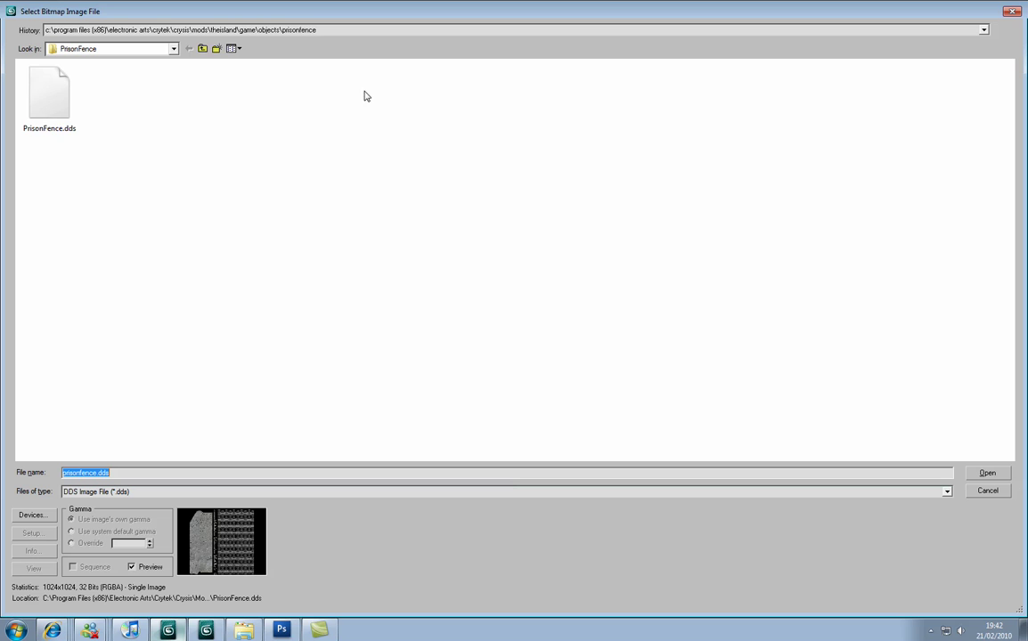
click(210, 50)
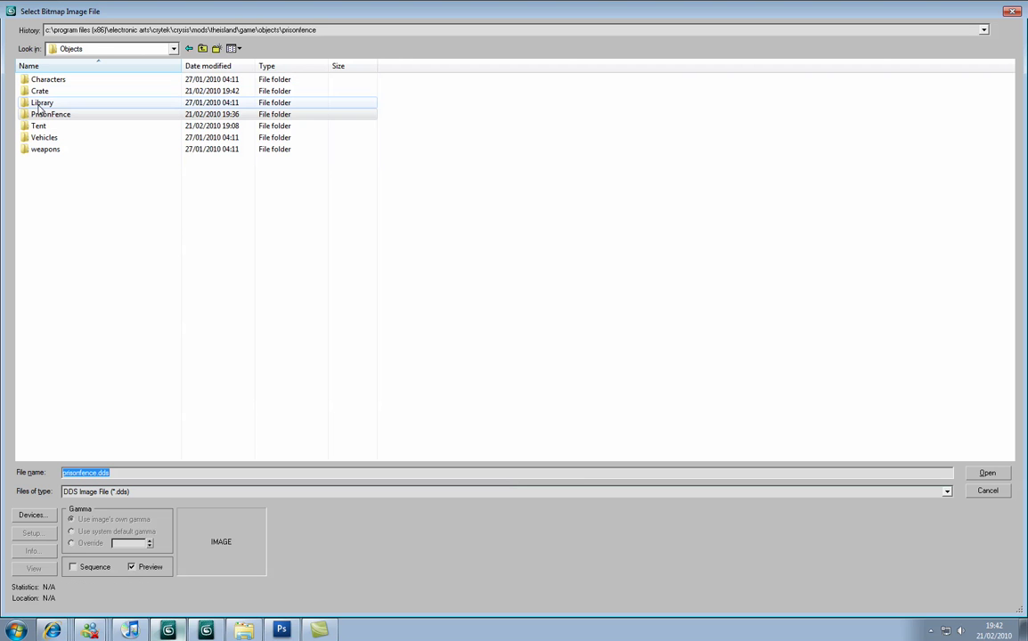
double_click(61, 93)
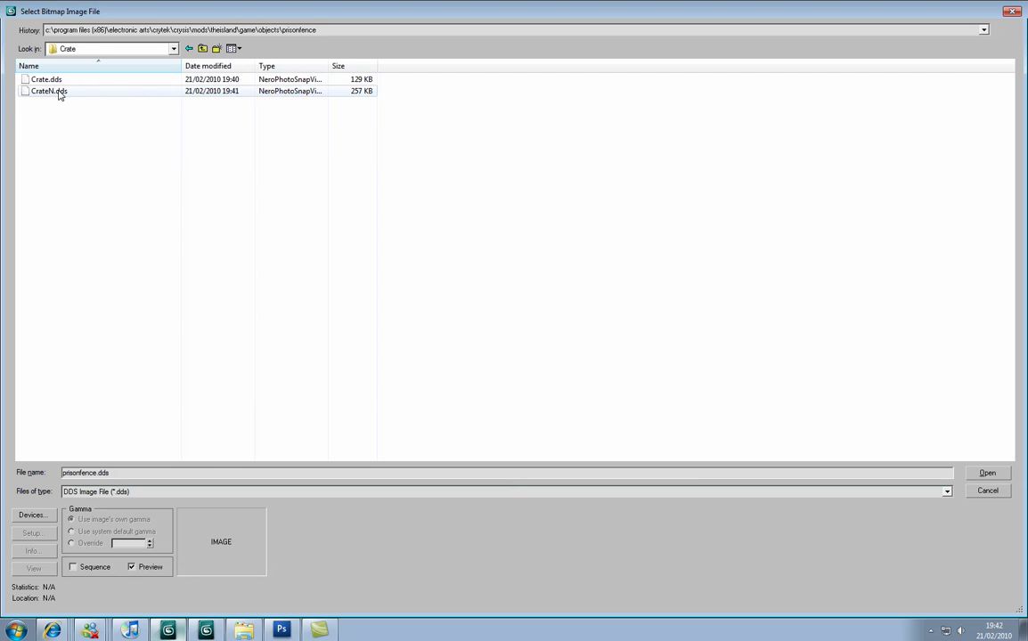
click(59, 92)
double_click(57, 94)
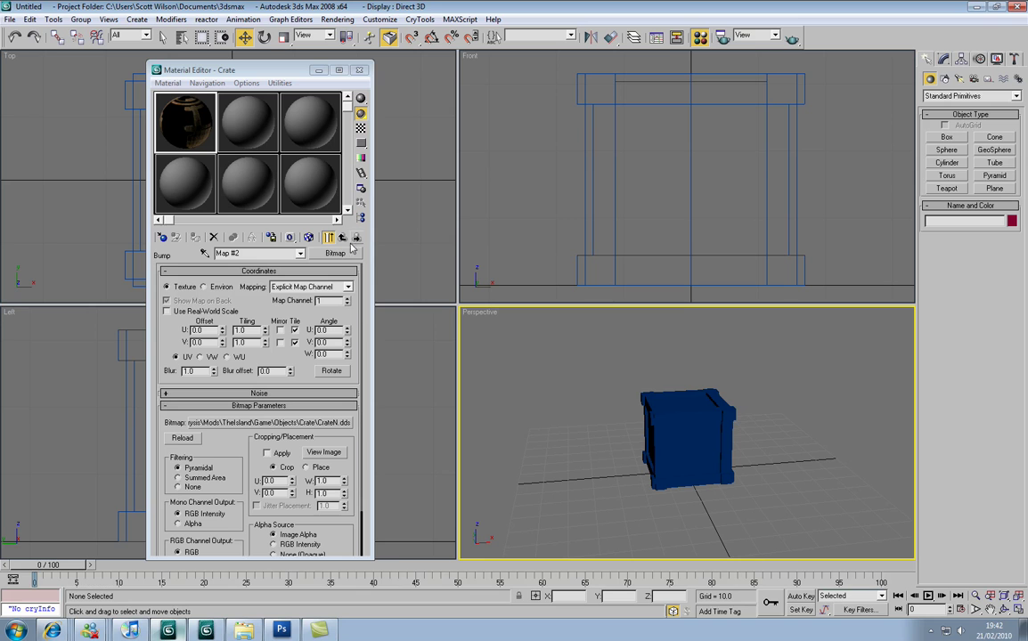
click(344, 238)
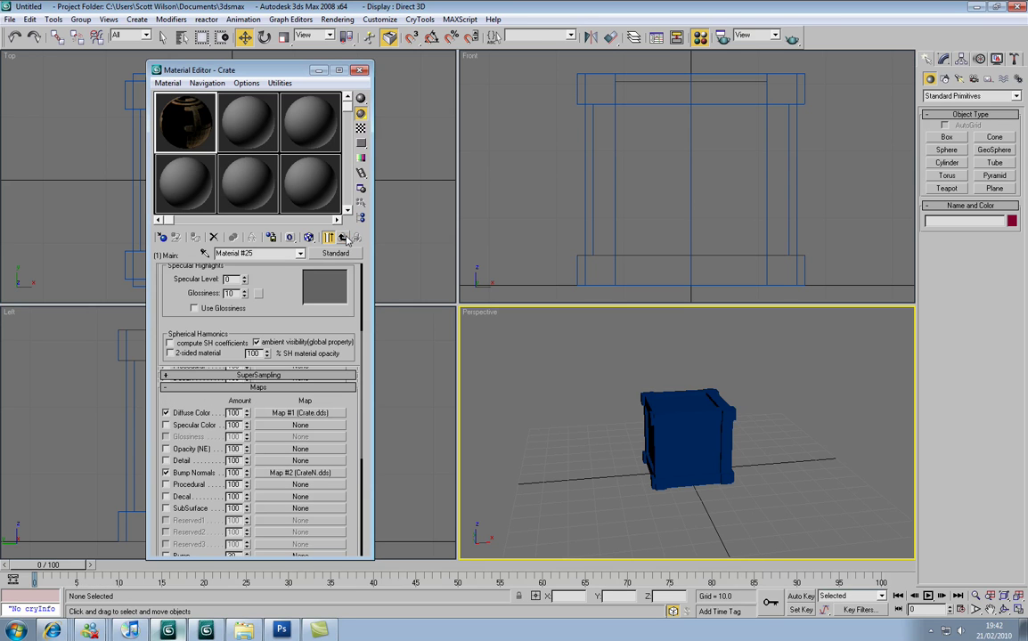
Drag the Crate material onto the crate and show its wood texture in the viewport
drag(181, 117, 663, 400)
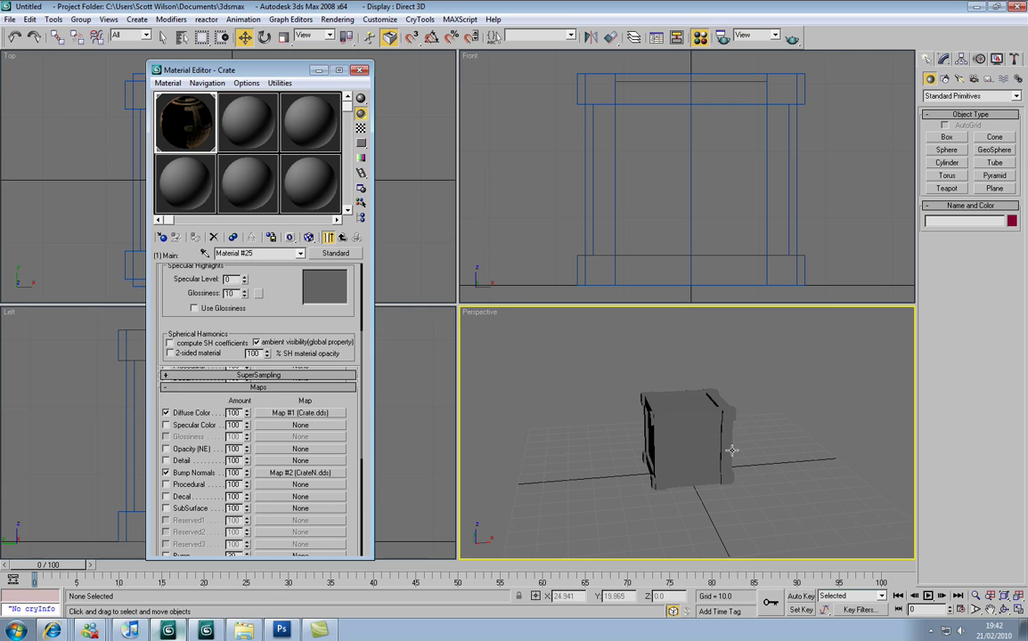
click(308, 237)
scroll(753, 443, up, 3)
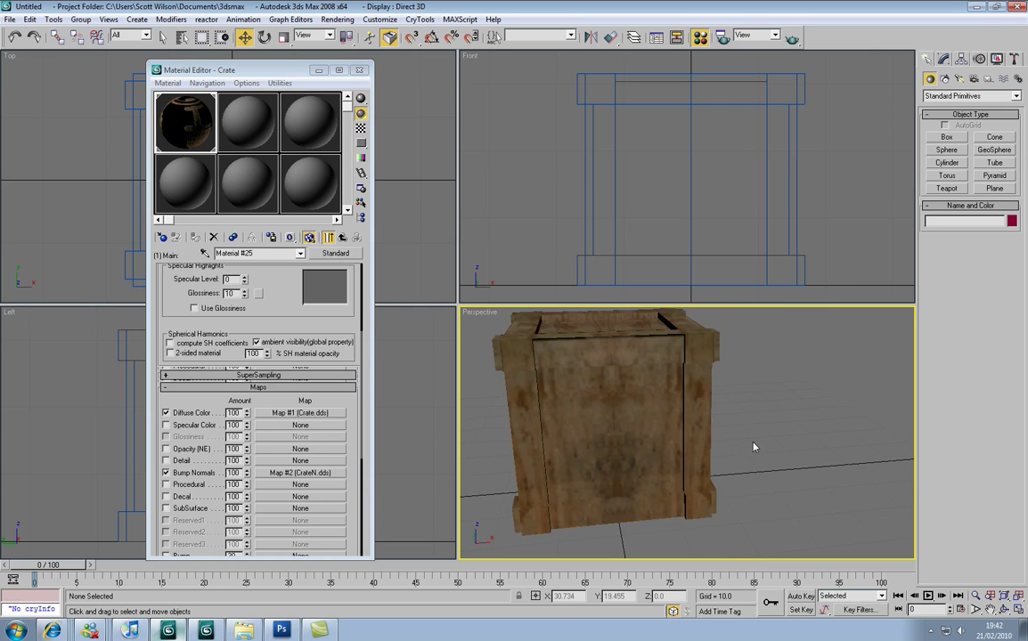
scroll(753, 444, up, 2)
scroll(752, 443, up, 2)
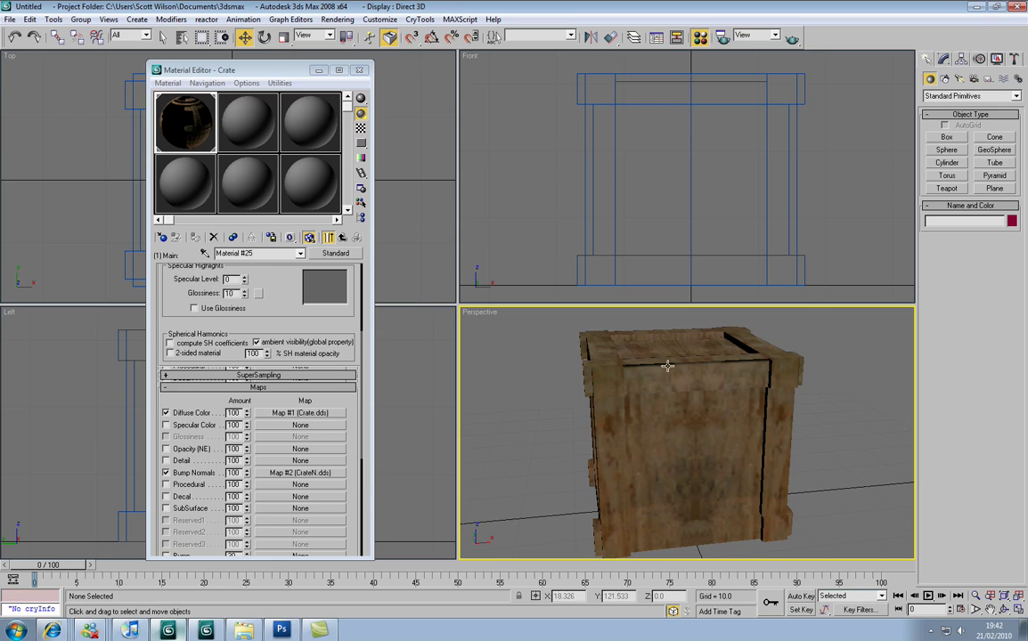
middle_drag(775, 483, 752, 490)
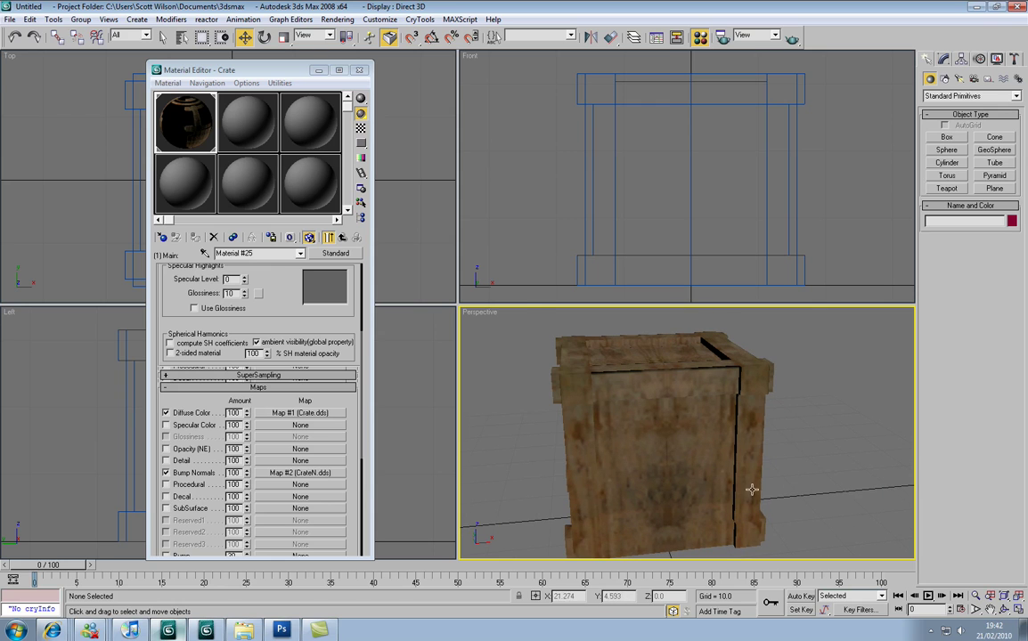
Render a test preview of the perspective view, then close it
click(791, 40)
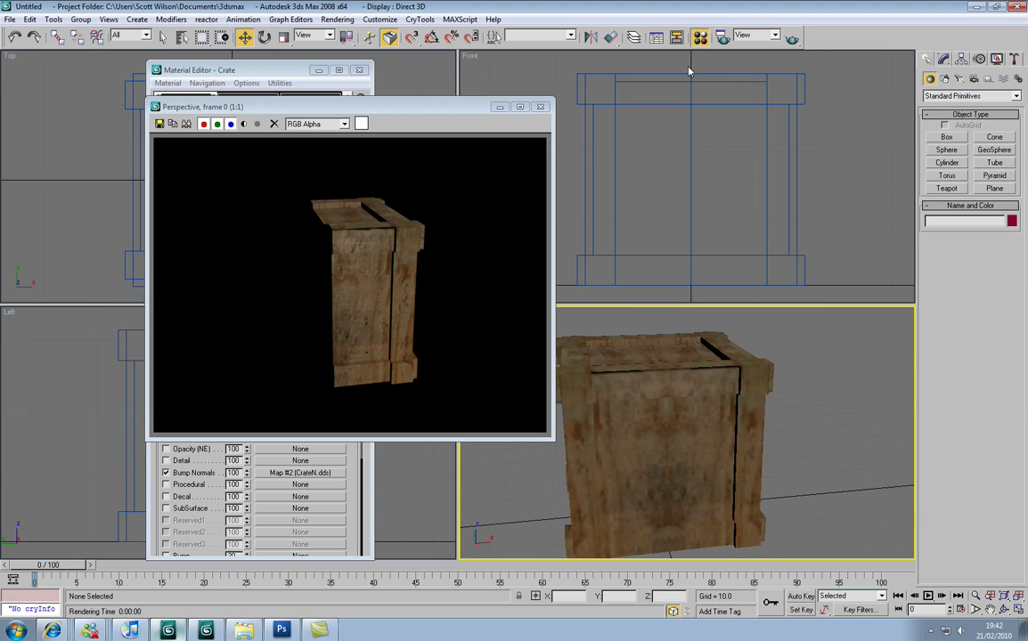
click(539, 107)
scroll(626, 465, down, 2)
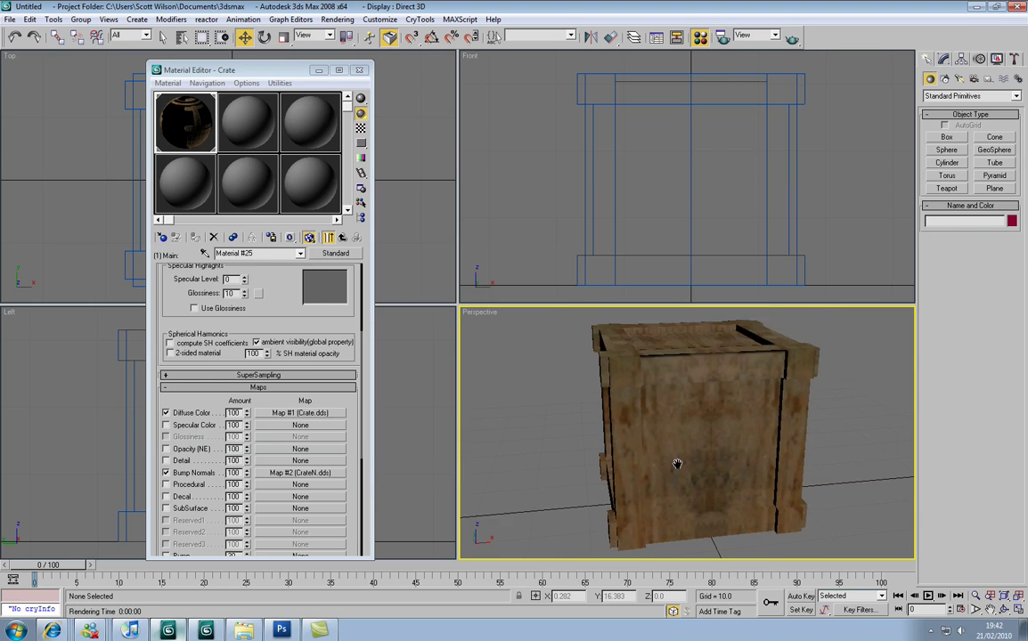
scroll(703, 464, down, 3)
scroll(703, 463, up, 3)
scroll(181, 317, up, 3)
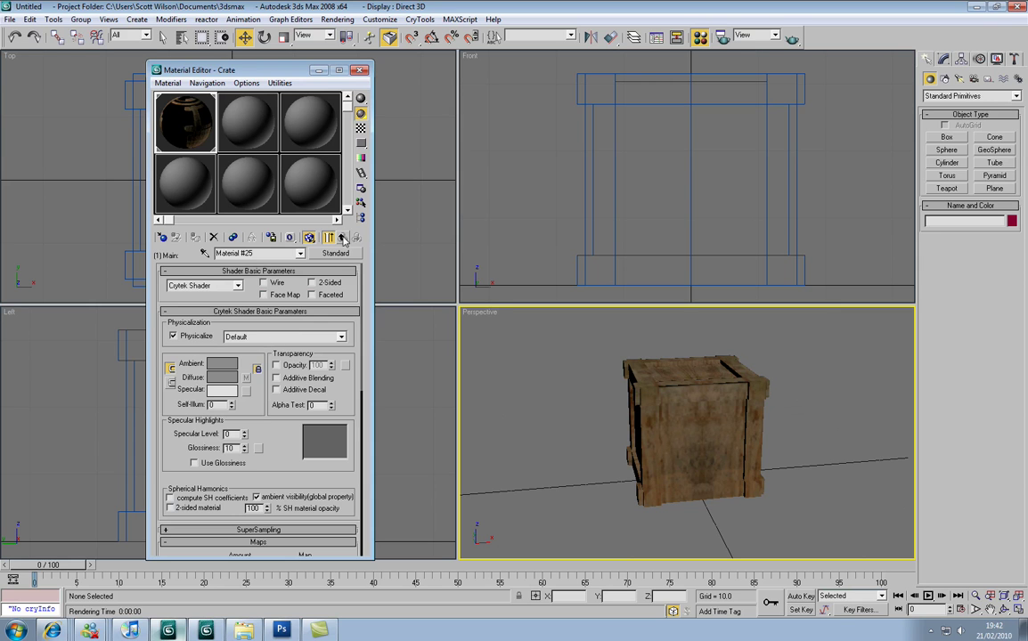
Return to the Crate multi-material, select the crate and open sub-material Material #25
click(343, 238)
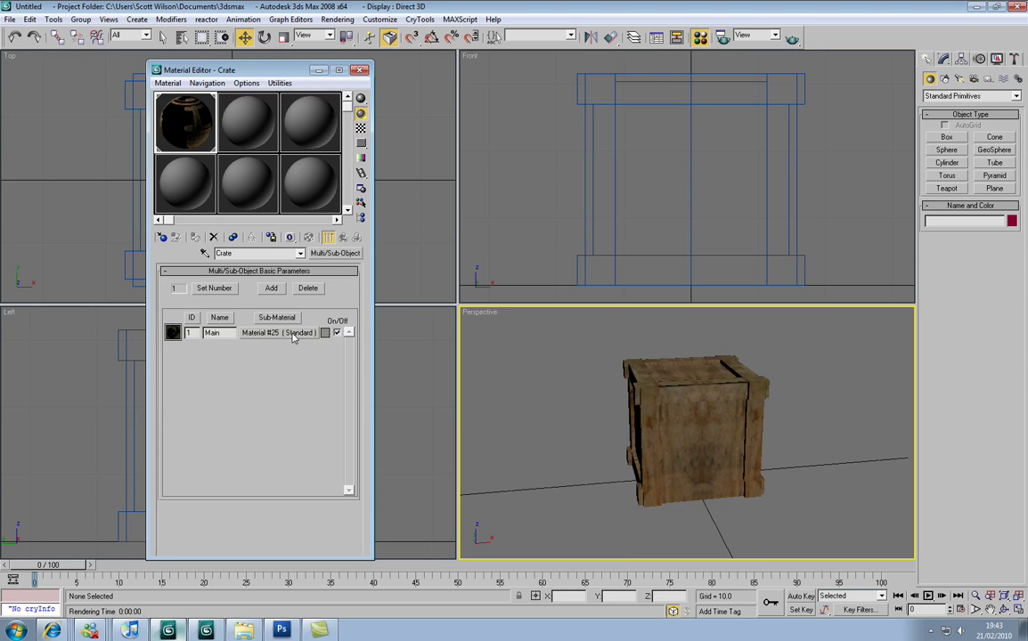
click(759, 454)
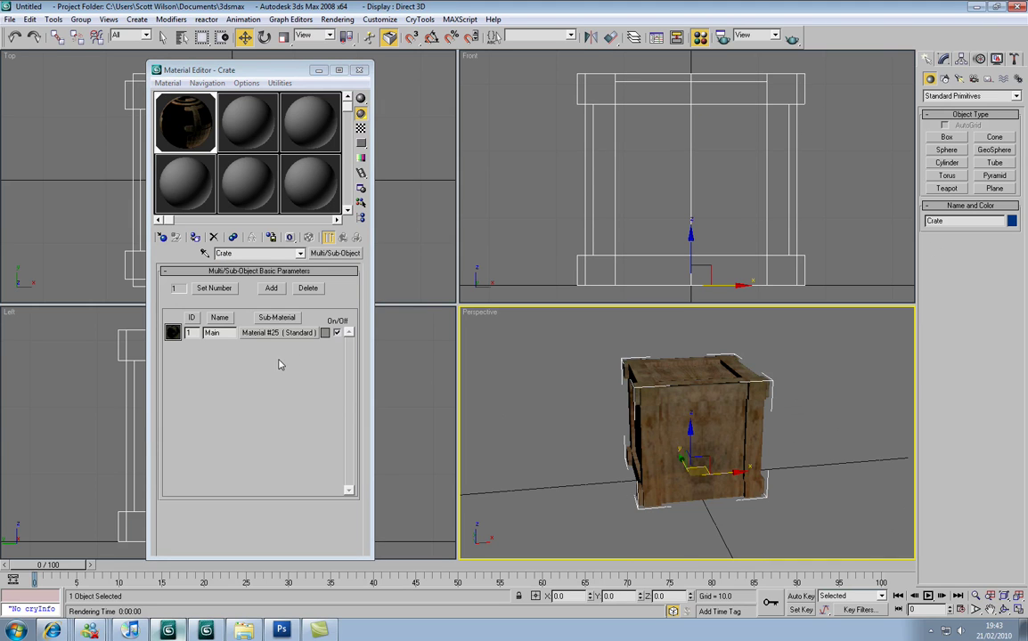
click(300, 335)
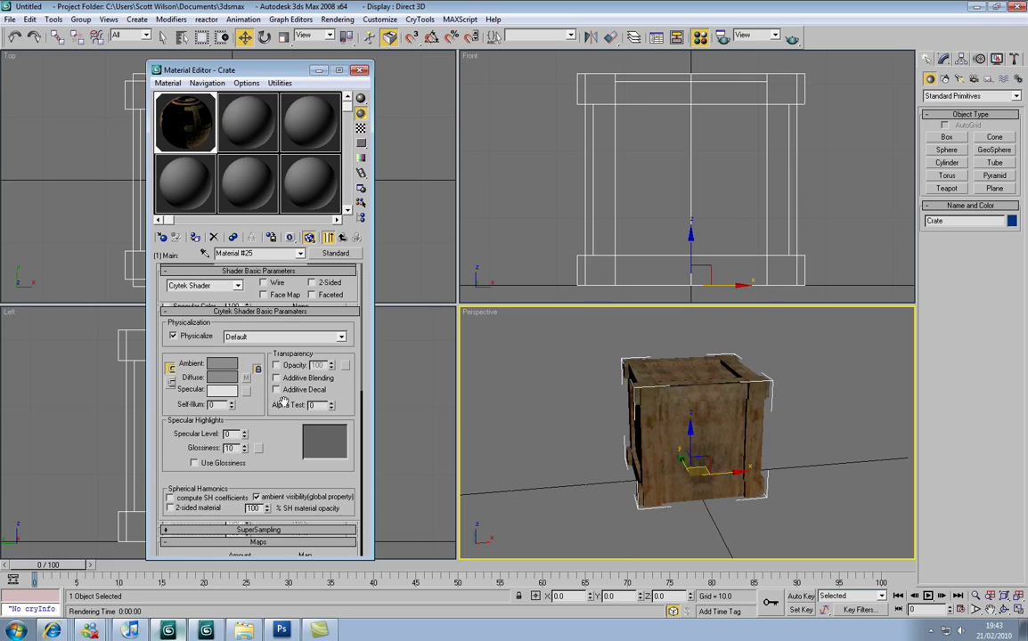
scroll(285, 447, down, 2)
scroll(285, 448, down, 1)
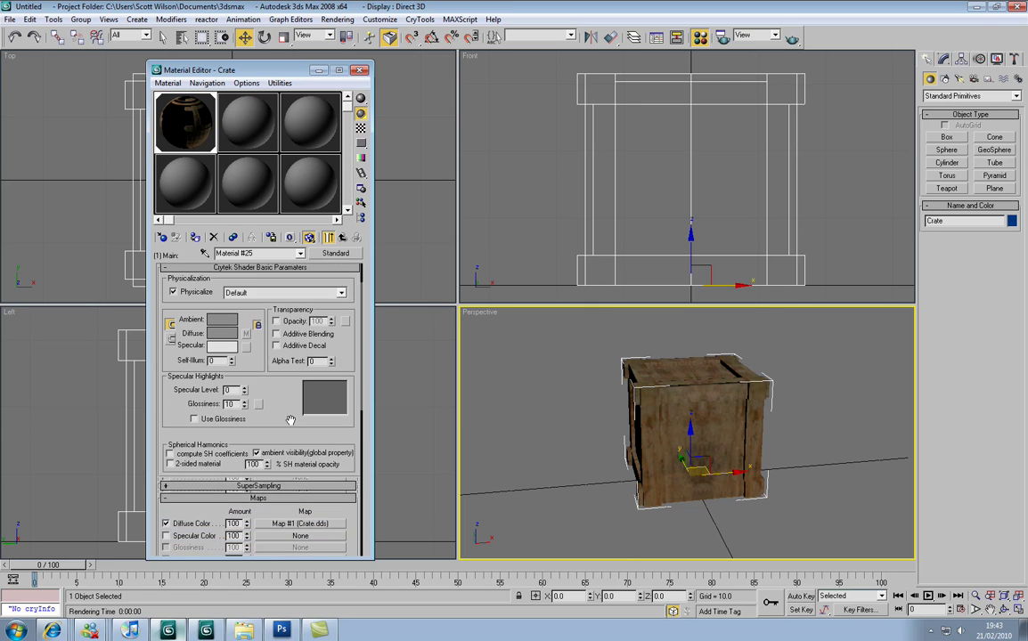
scroll(250, 339, up, 2)
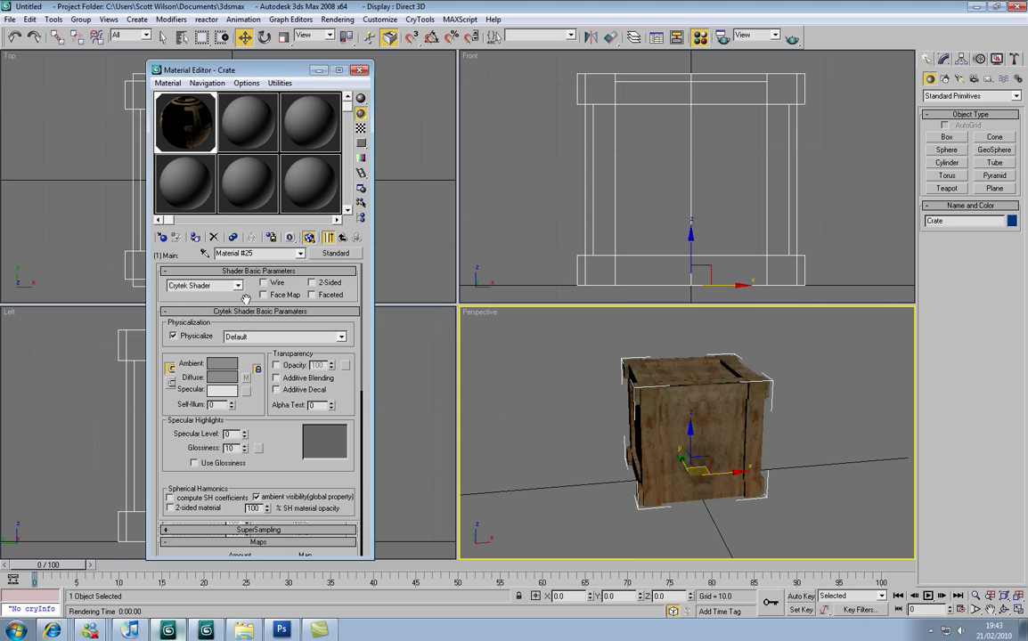
Check the Physicalize preset and map slots, then close the Material Editor and deselect
click(249, 338)
scroll(294, 414, down, 4)
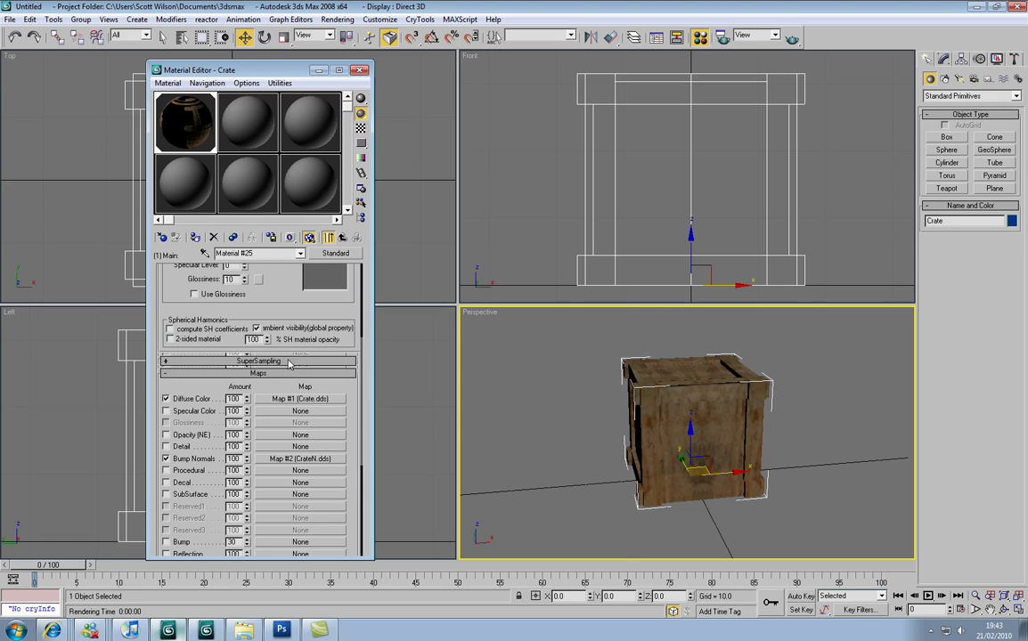
scroll(278, 384, down, 2)
scroll(258, 409, down, 1)
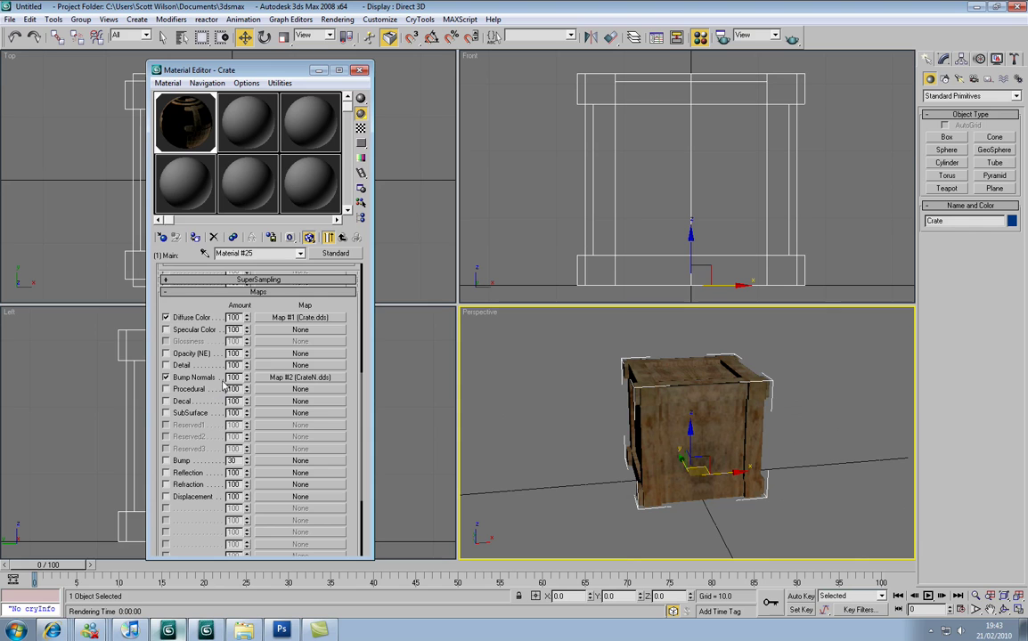
click(360, 70)
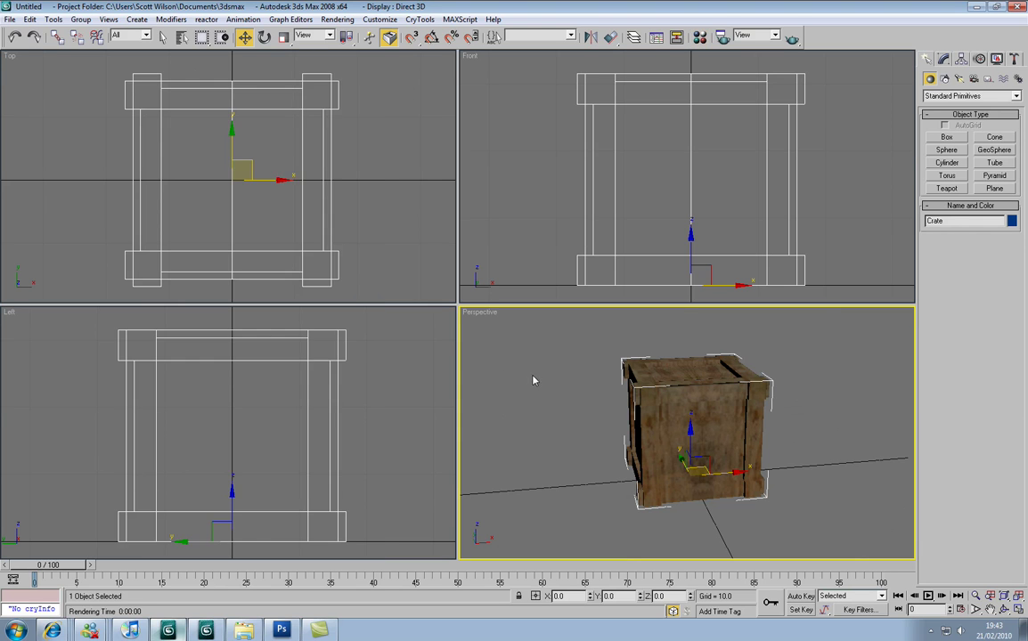
click(528, 374)
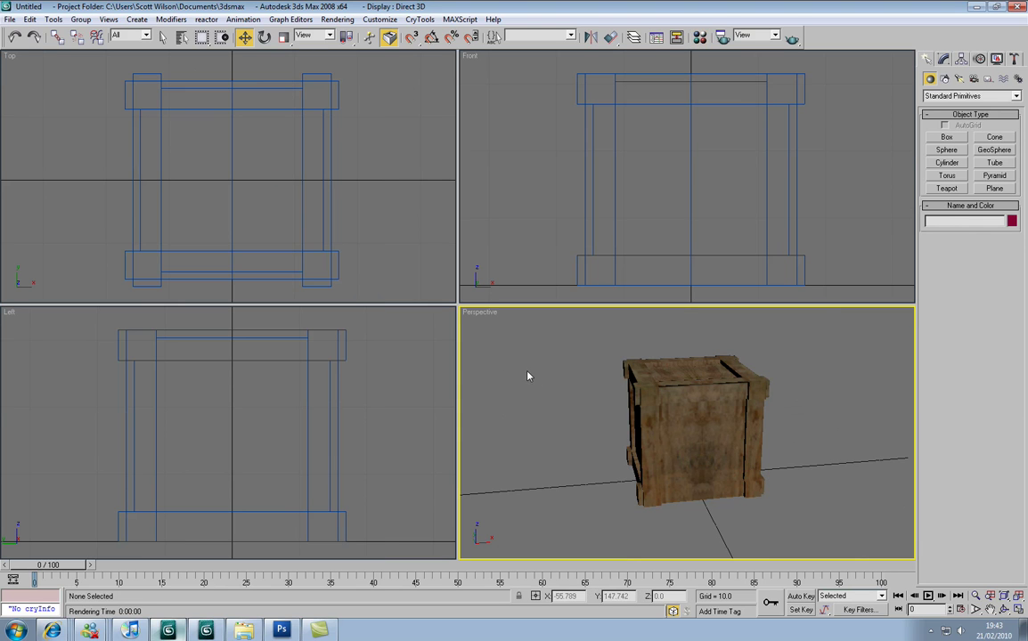
Convert the crate to an Editable Poly and enter Polygon sub-object level
click(716, 412)
click(946, 61)
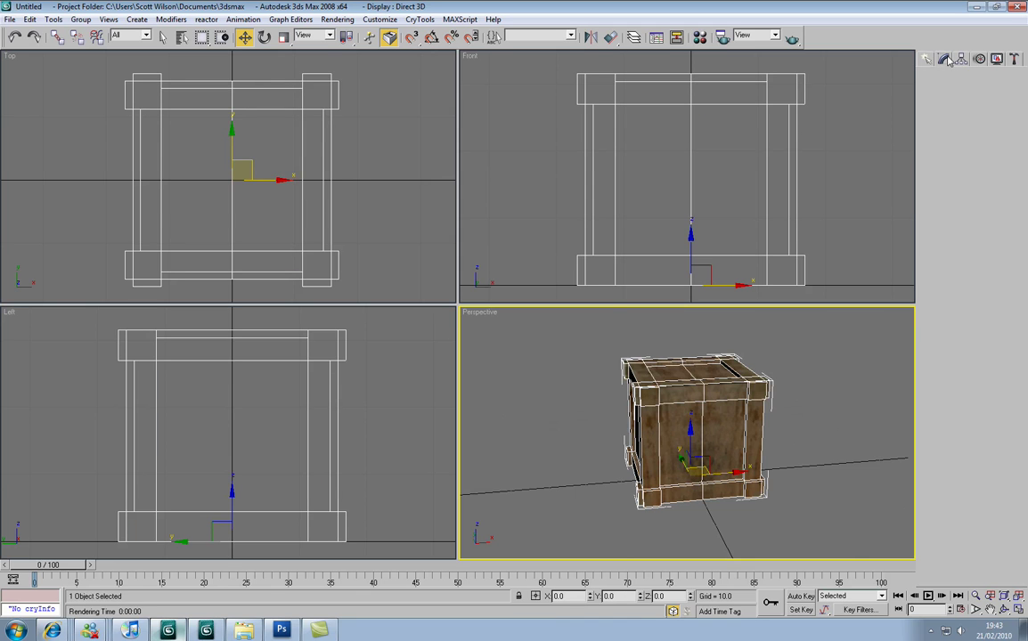
right_click(812, 414)
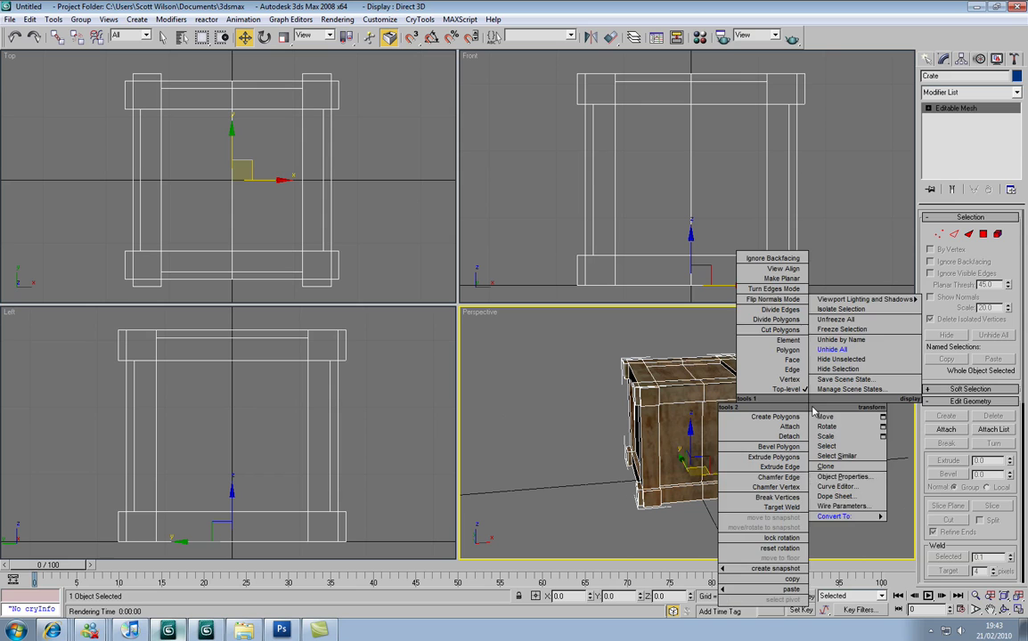
click(891, 525)
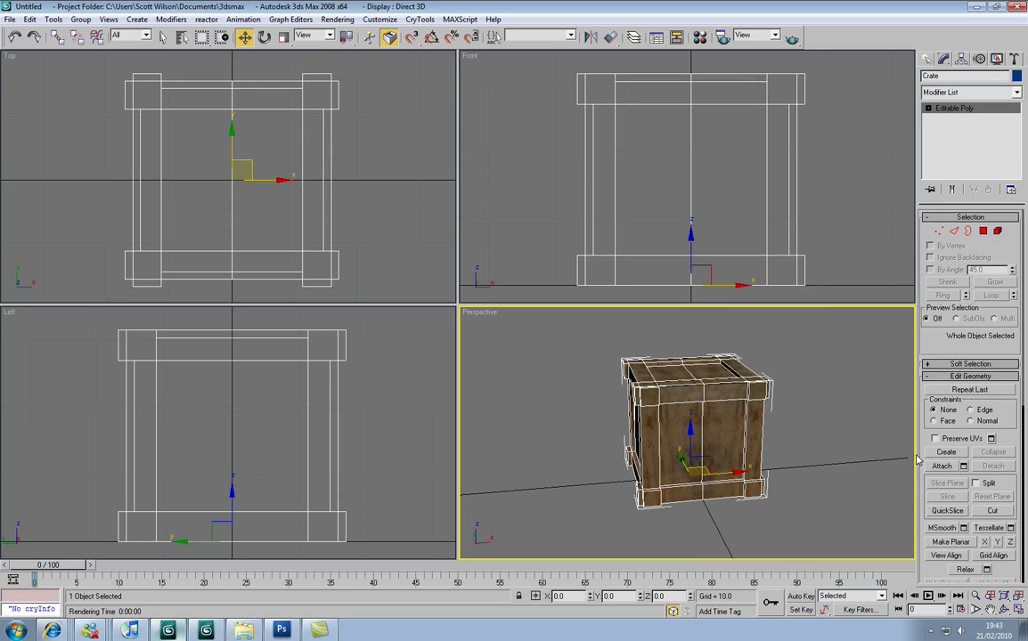
click(983, 232)
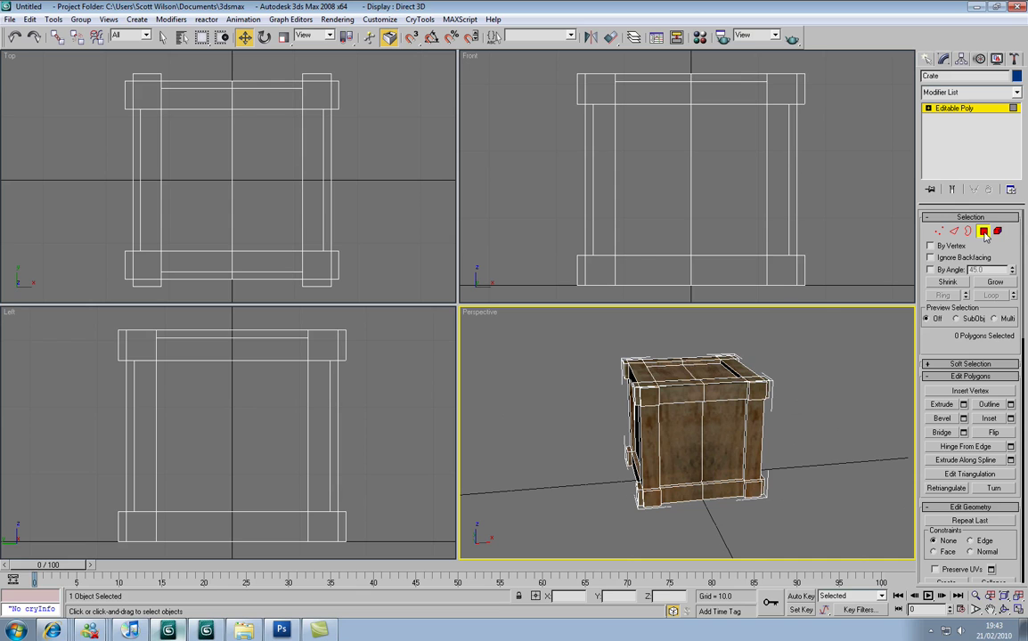
Select all polygons, apply Auto Smooth, then deselect and leave Polygon level
key(ctrl+a)
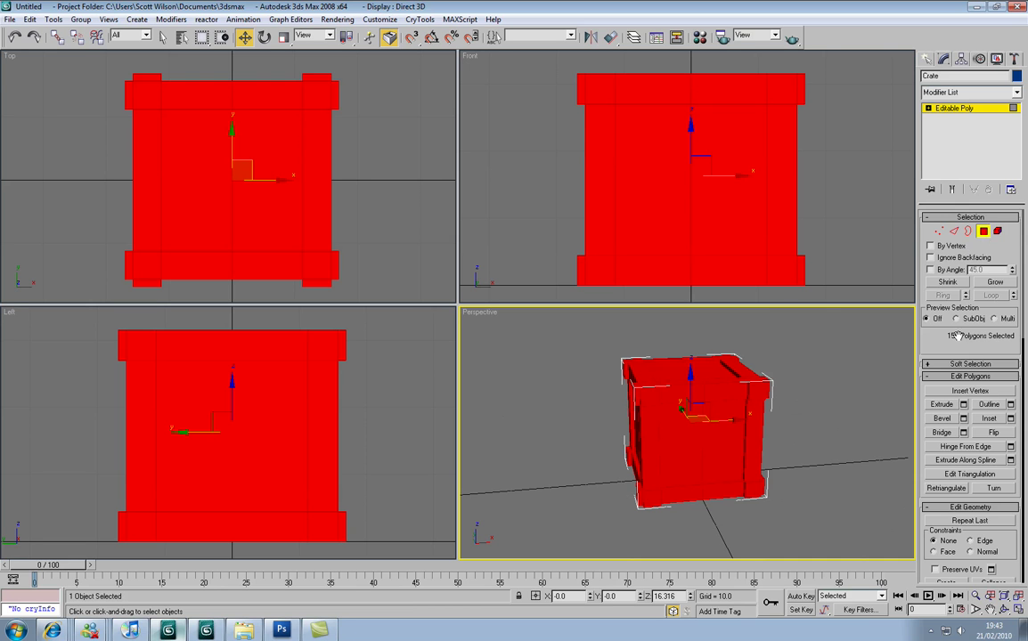
scroll(971, 356, down, 3)
scroll(970, 356, down, 3)
scroll(988, 392, down, 3)
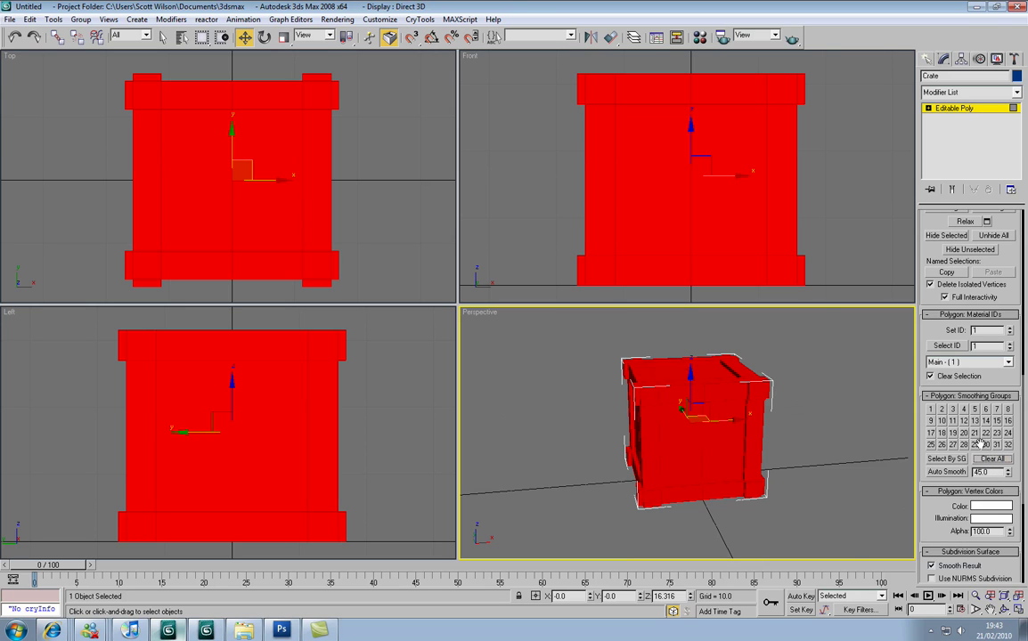
click(954, 474)
click(852, 438)
scroll(949, 392, up, 5)
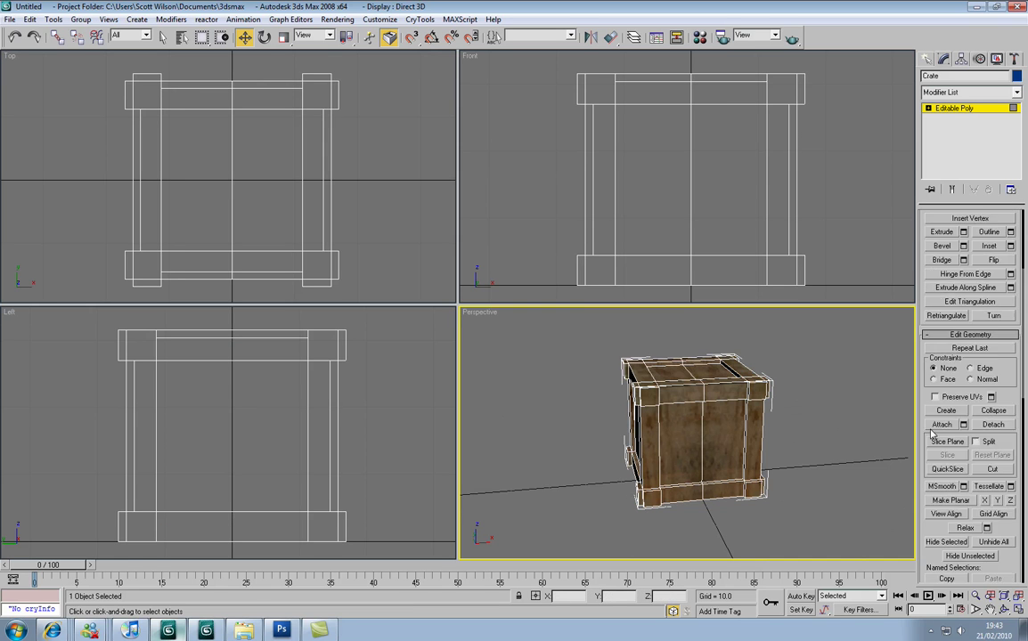
scroll(948, 392, up, 5)
key(4)
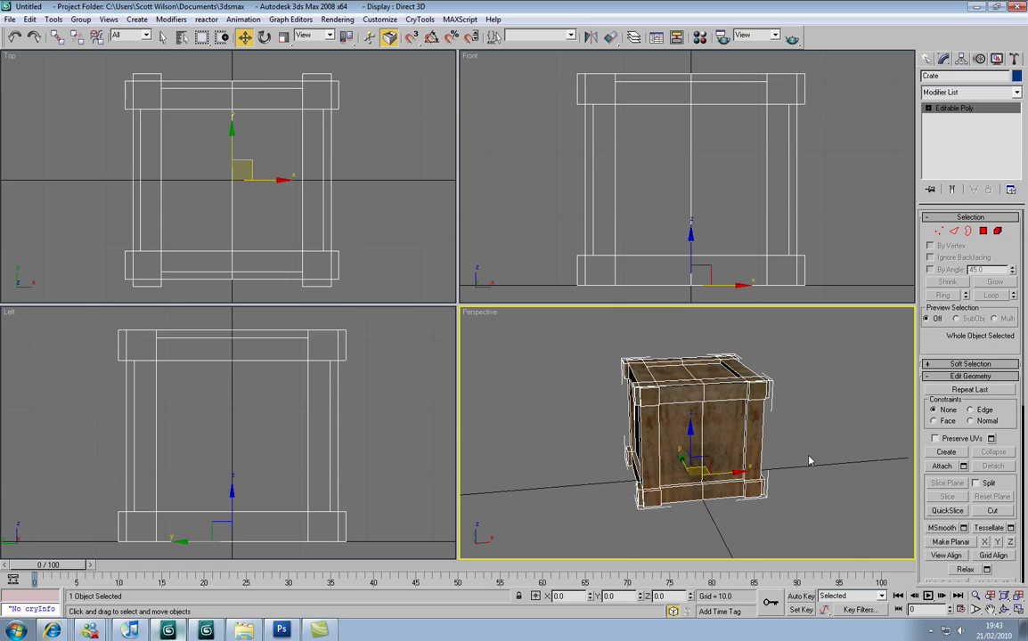
Load the CryENGINE2 Exporter from the Utilities panel's More... list
click(1016, 58)
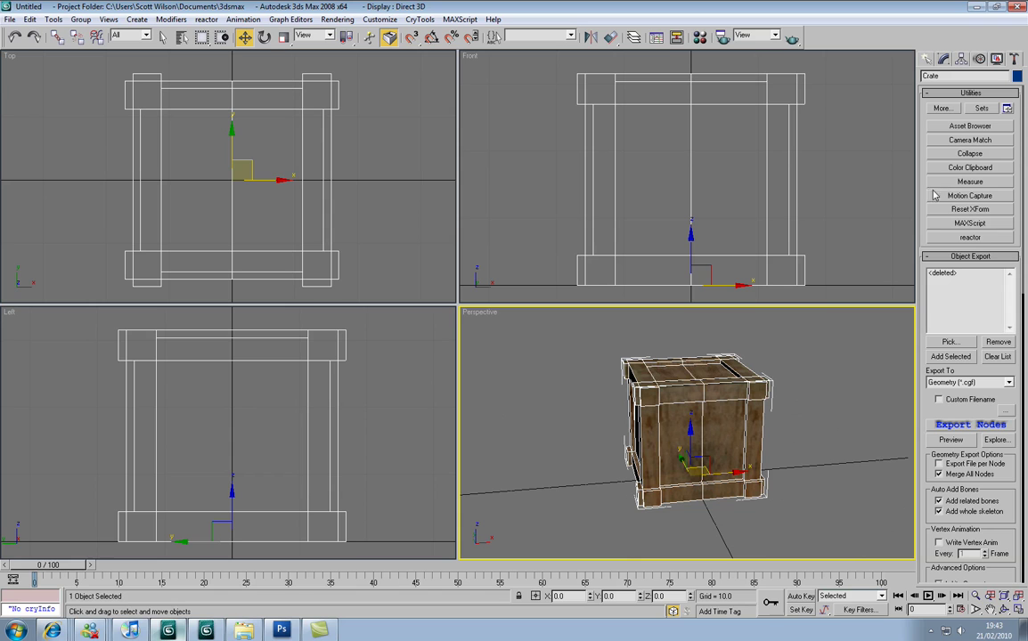
click(941, 109)
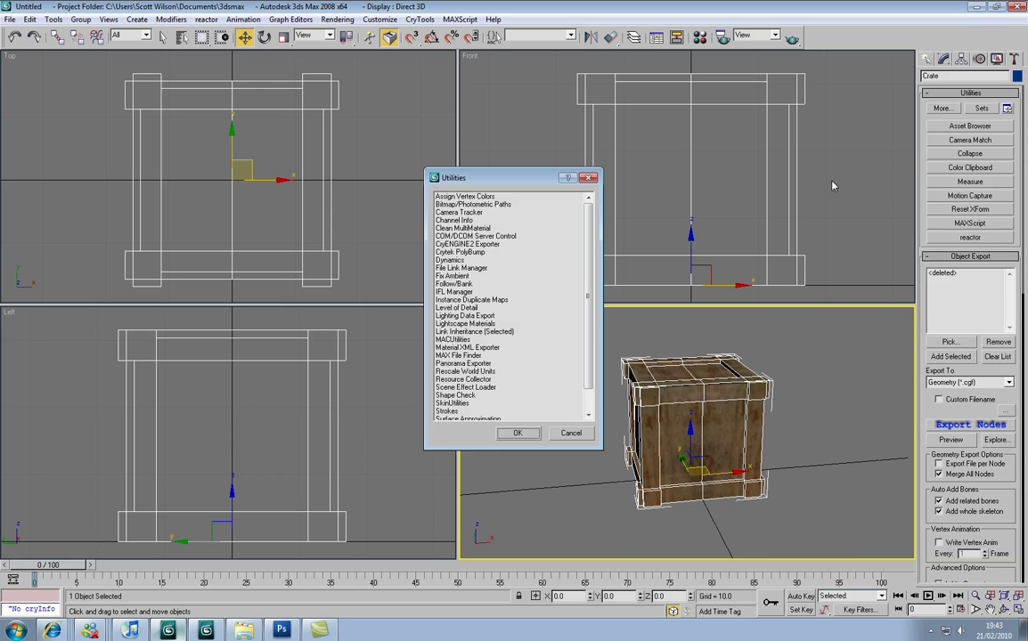
scroll(530, 218, down, 1)
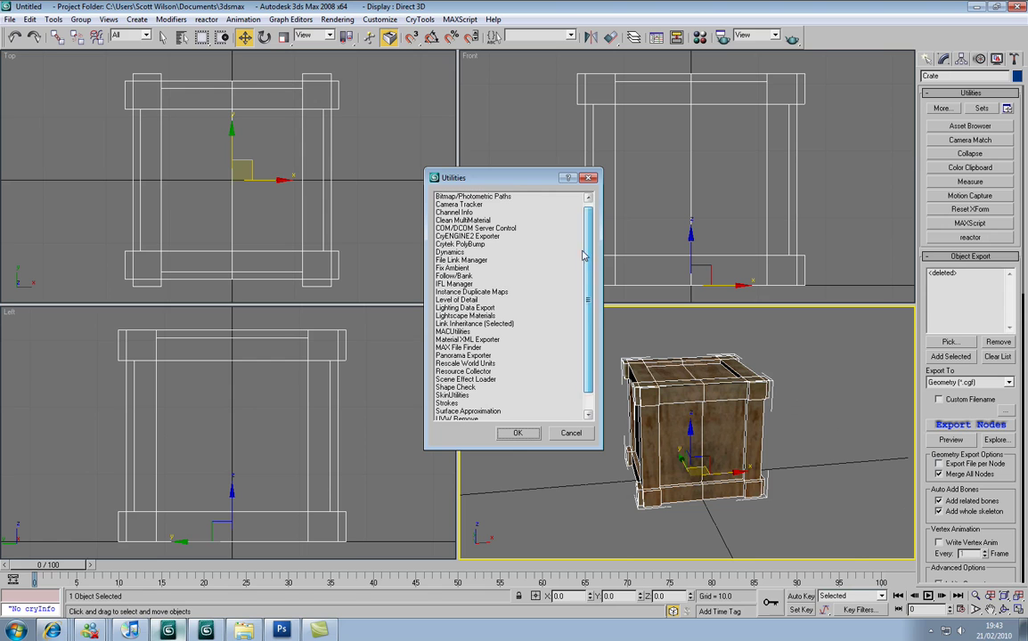
click(468, 236)
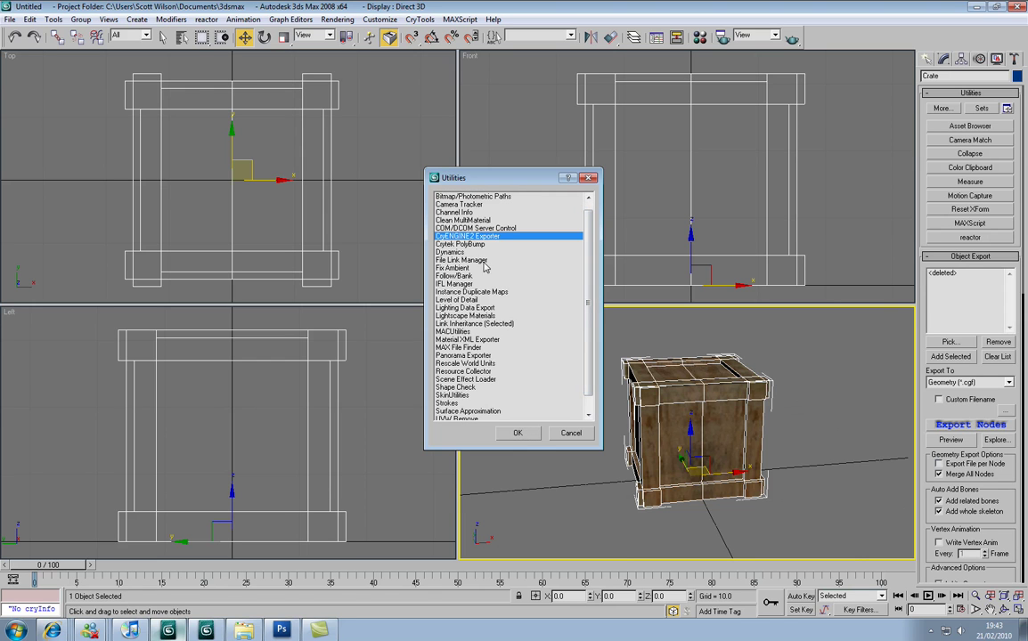
click(518, 434)
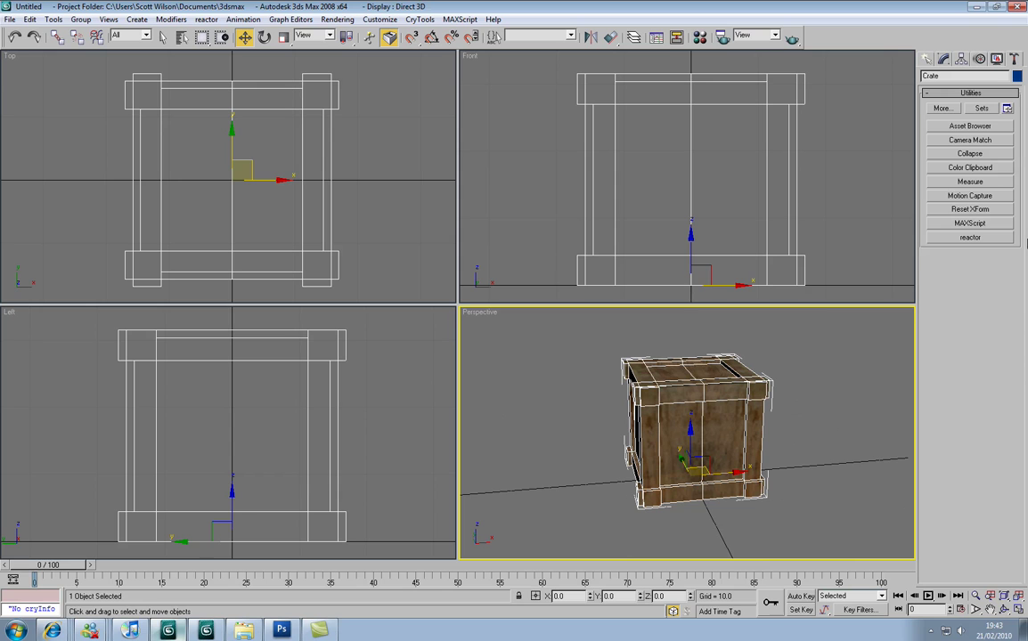
click(940, 110)
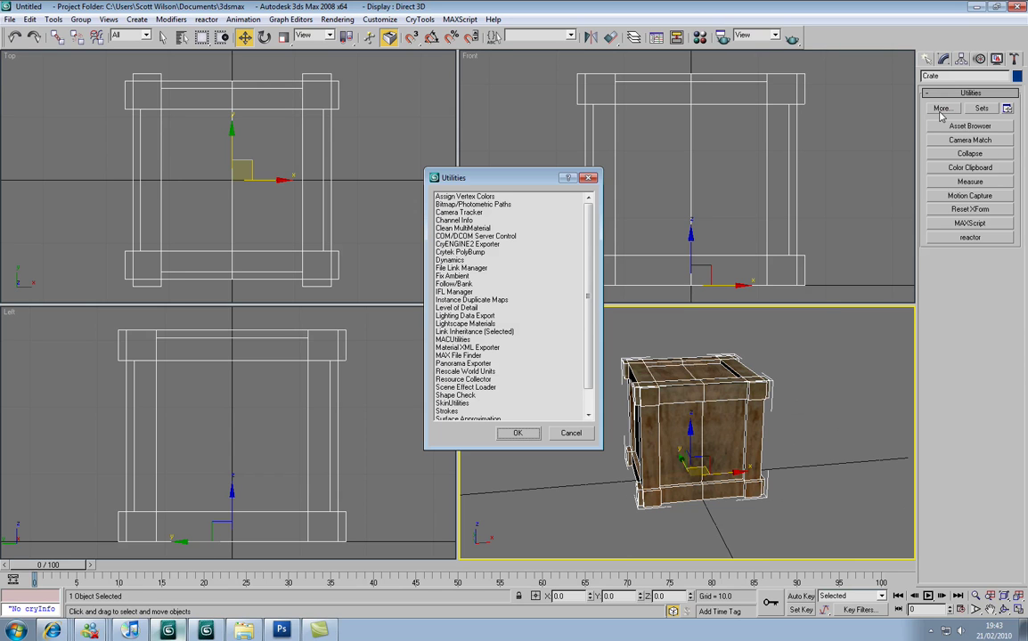
click(468, 244)
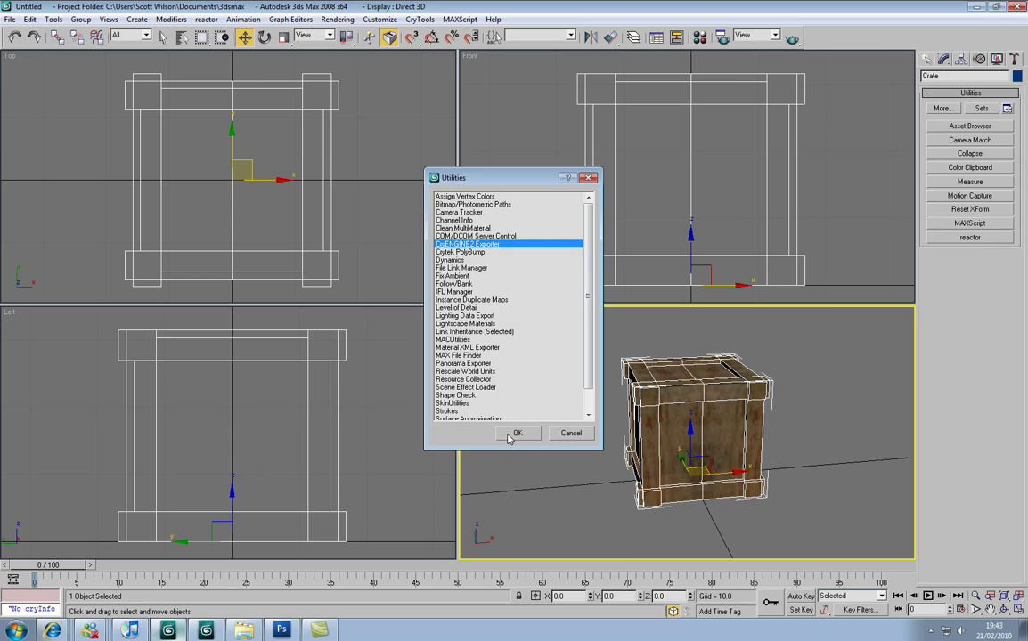
click(515, 434)
Use Create Material in the exporter's Material rollout to send the crate material to Sandbox
scroll(931, 264, down, 3)
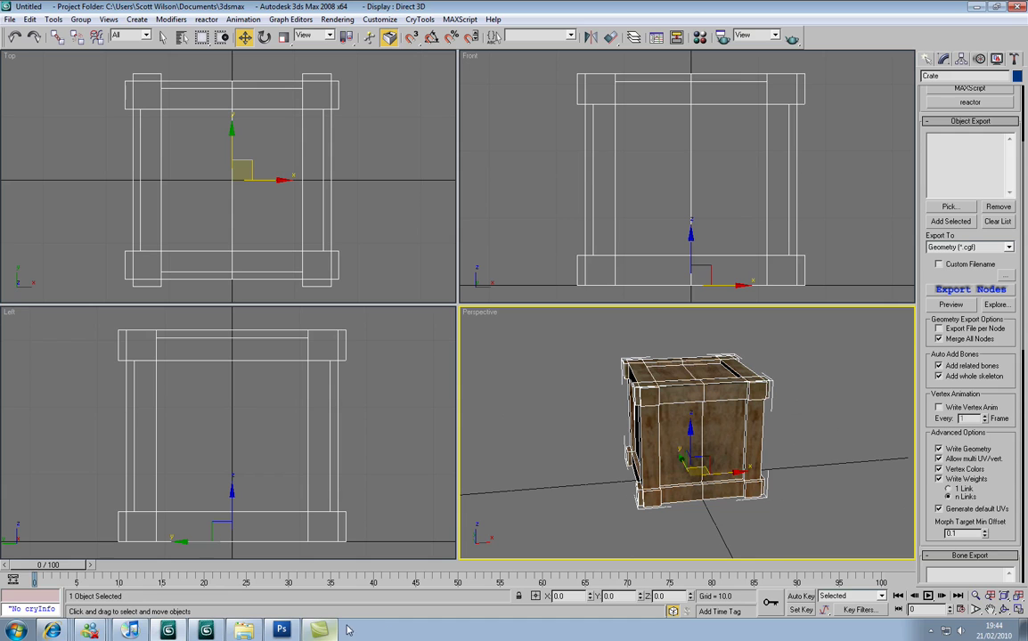
scroll(998, 383, down, 3)
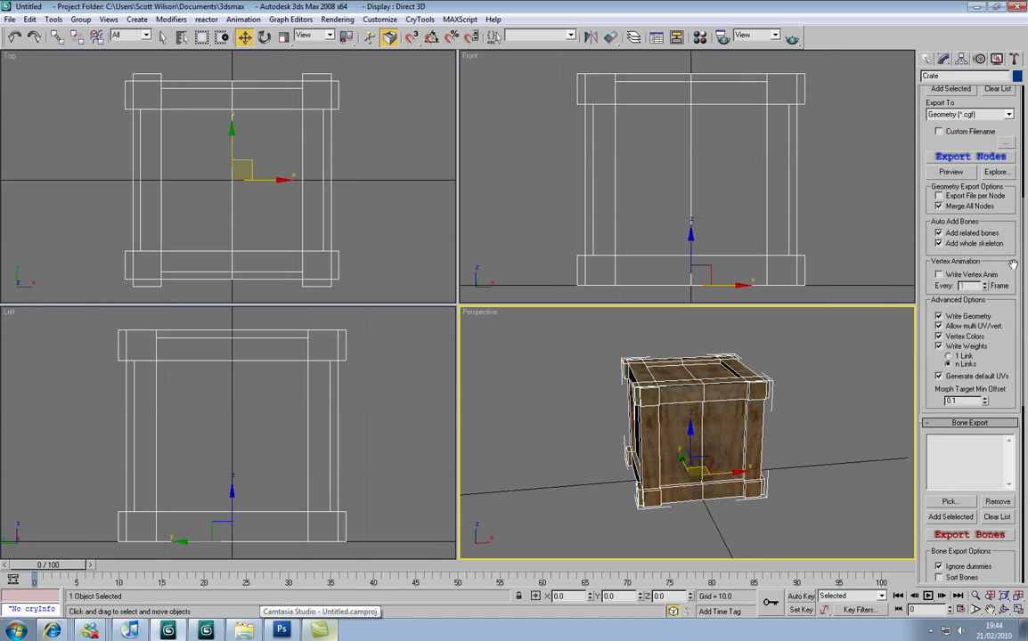
scroll(980, 392, down, 6)
scroll(966, 402, down, 1)
scroll(1019, 420, down, 1)
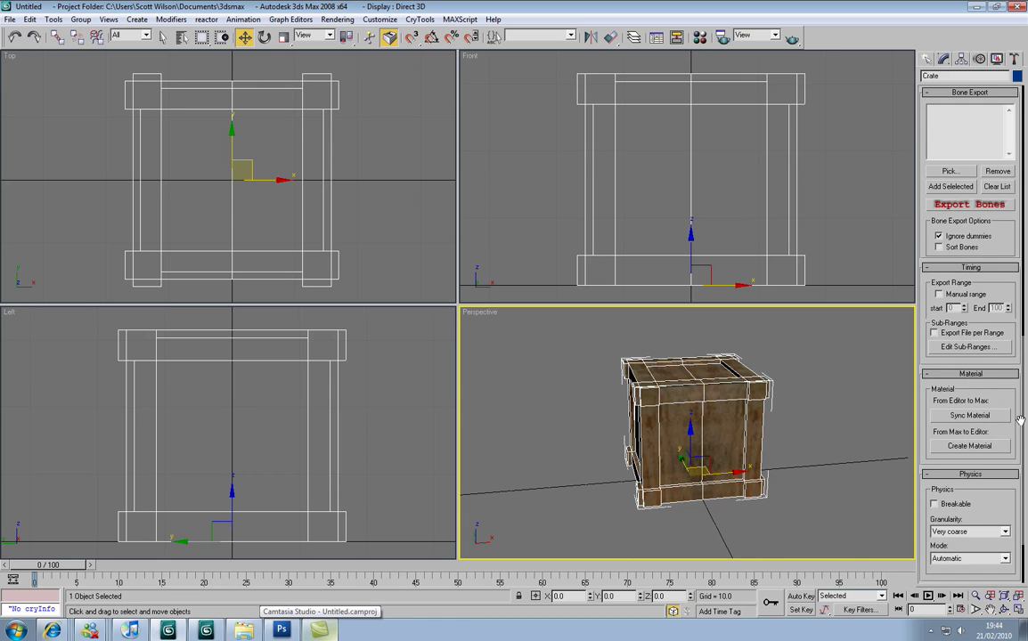
click(975, 447)
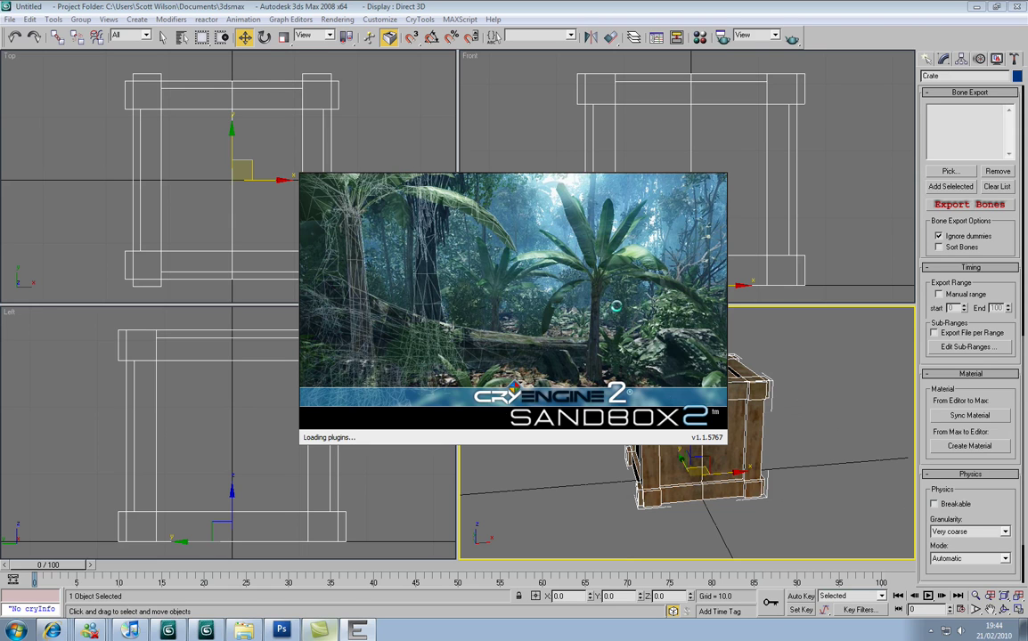
click(931, 631)
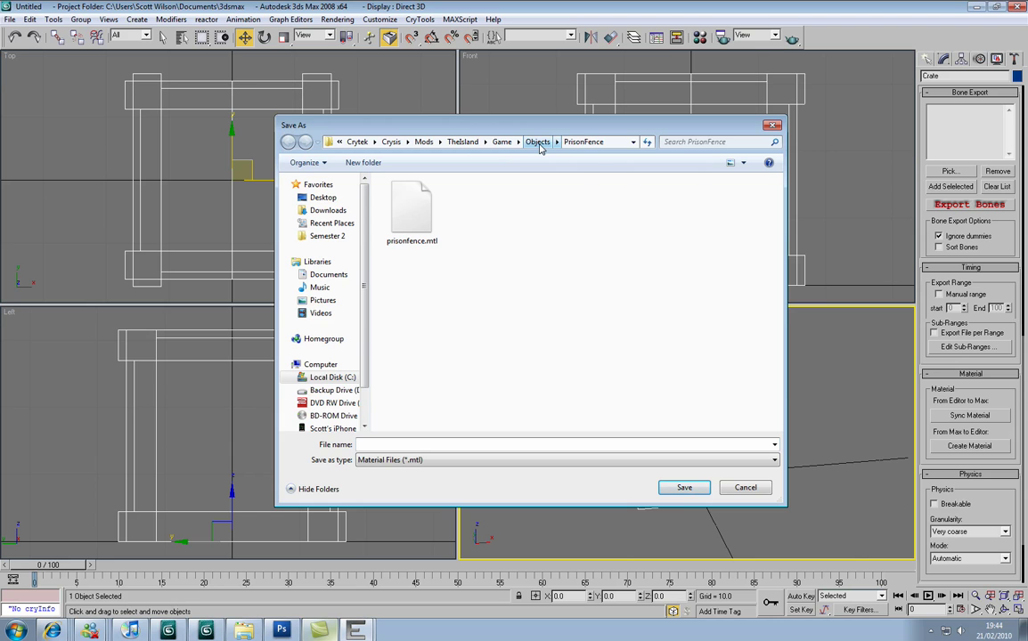
Save the new material file as 'Crate' in the Objects\Crate folder
click(538, 141)
double_click(417, 211)
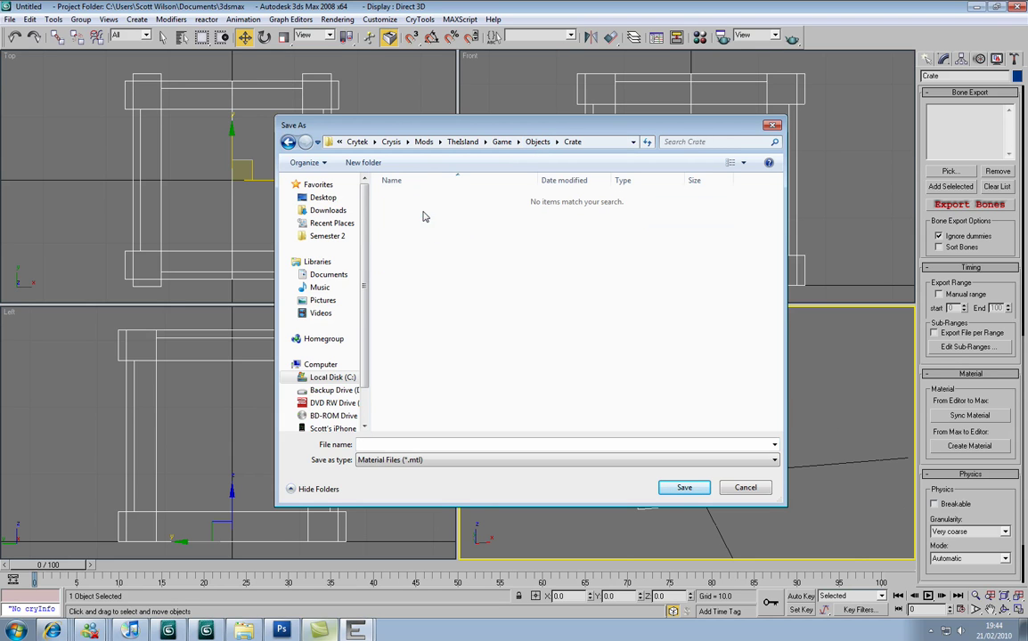
click(402, 444)
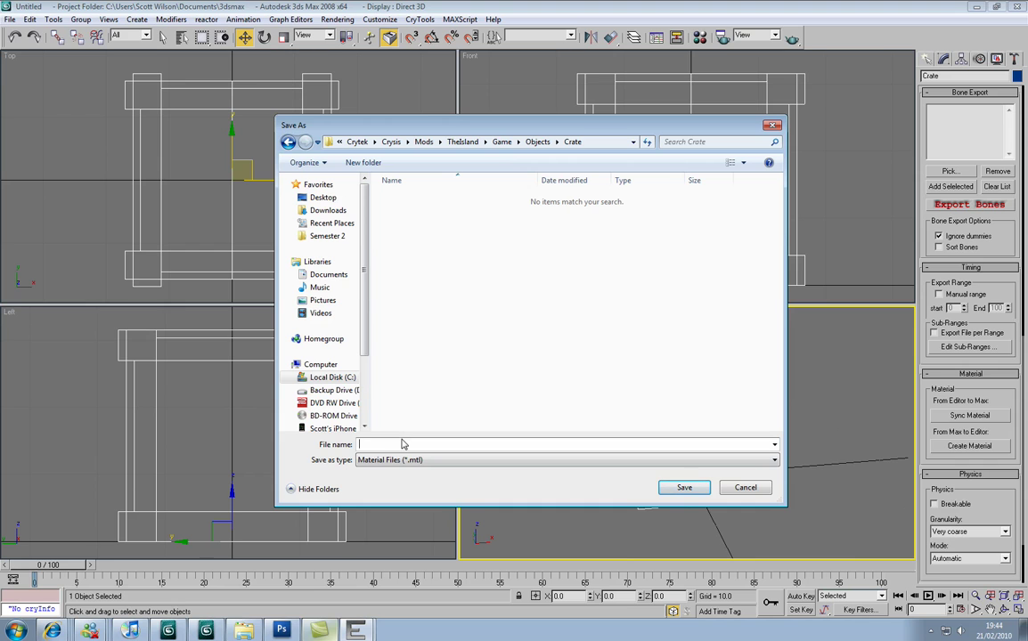
text(Crate)
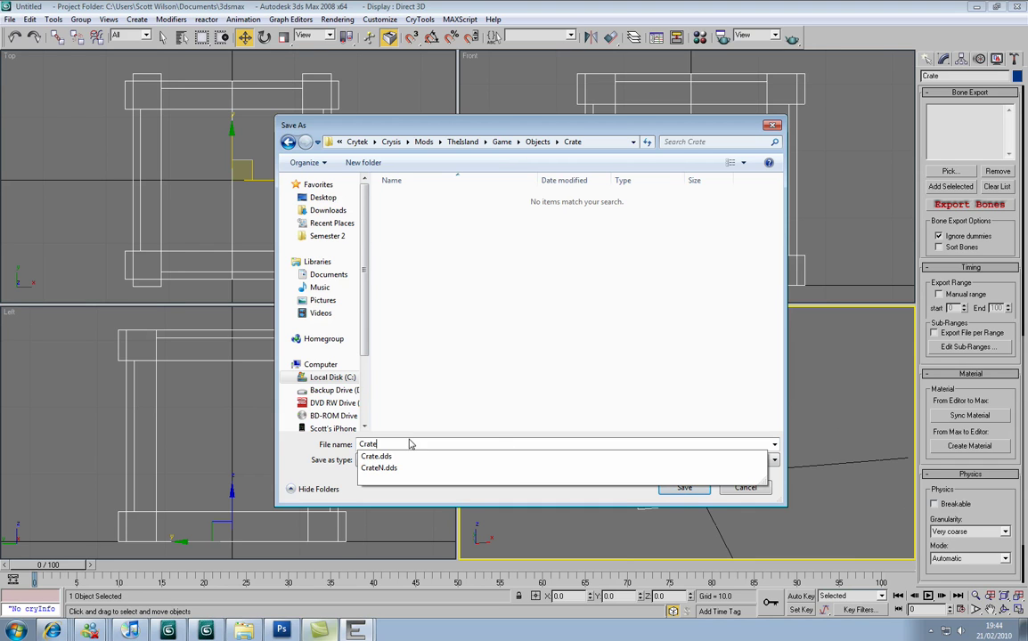
click(523, 386)
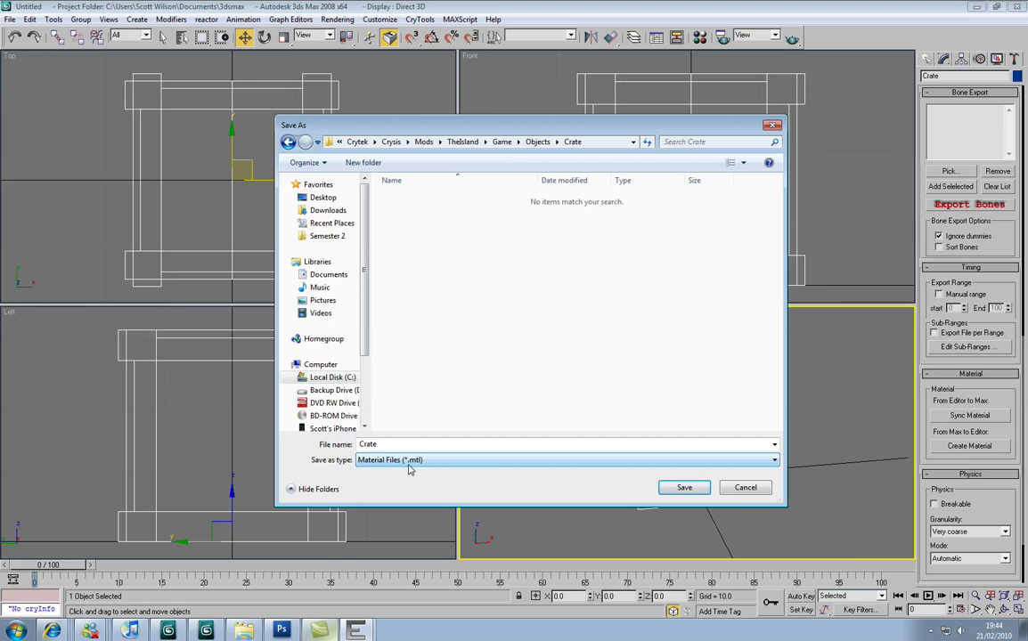
click(683, 488)
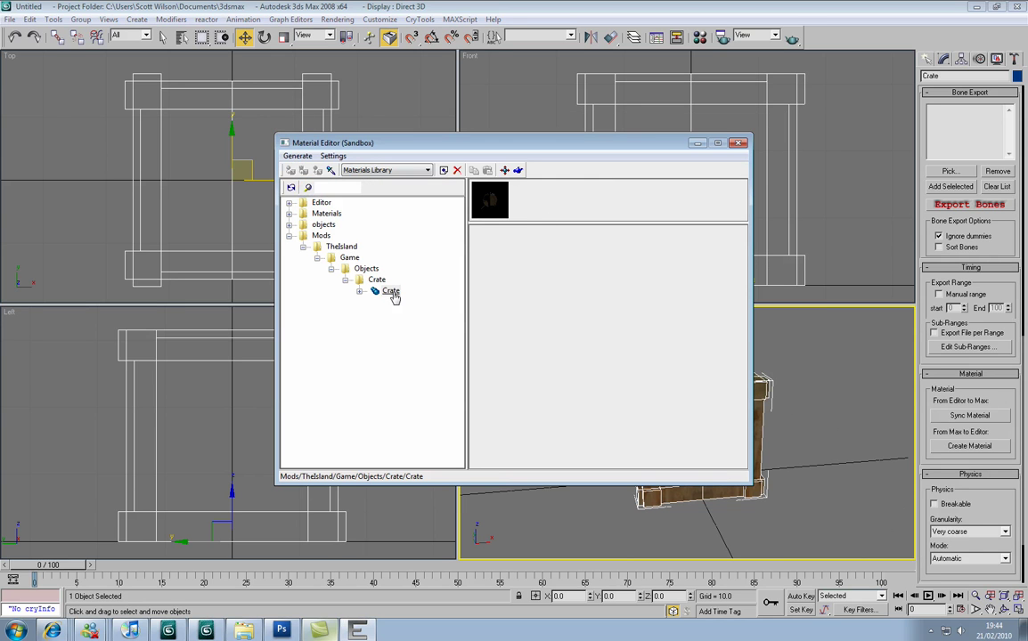
Expand Crate and review Material #25's Crate.dds diffuse and CrateN.dds normal maps
click(359, 292)
click(415, 302)
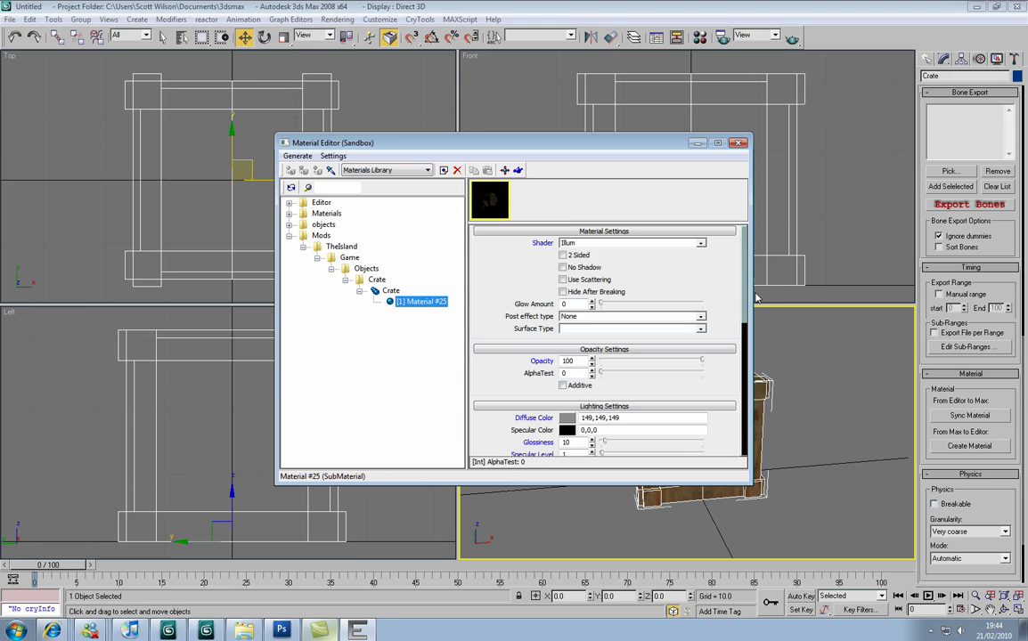
scroll(745, 295, down, 3)
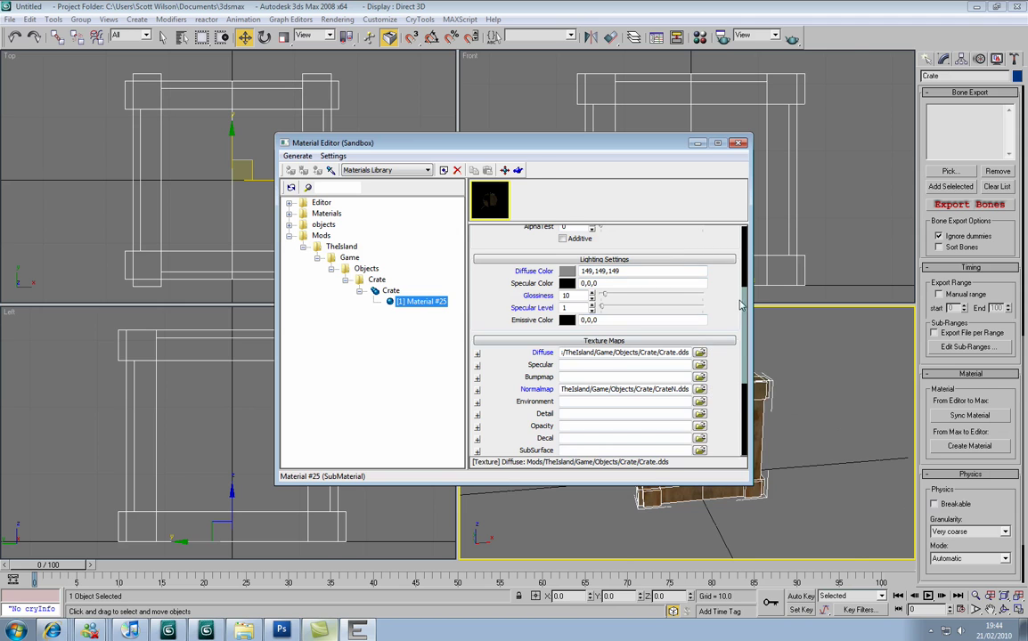
scroll(668, 276, up, 2)
scroll(668, 277, up, 1)
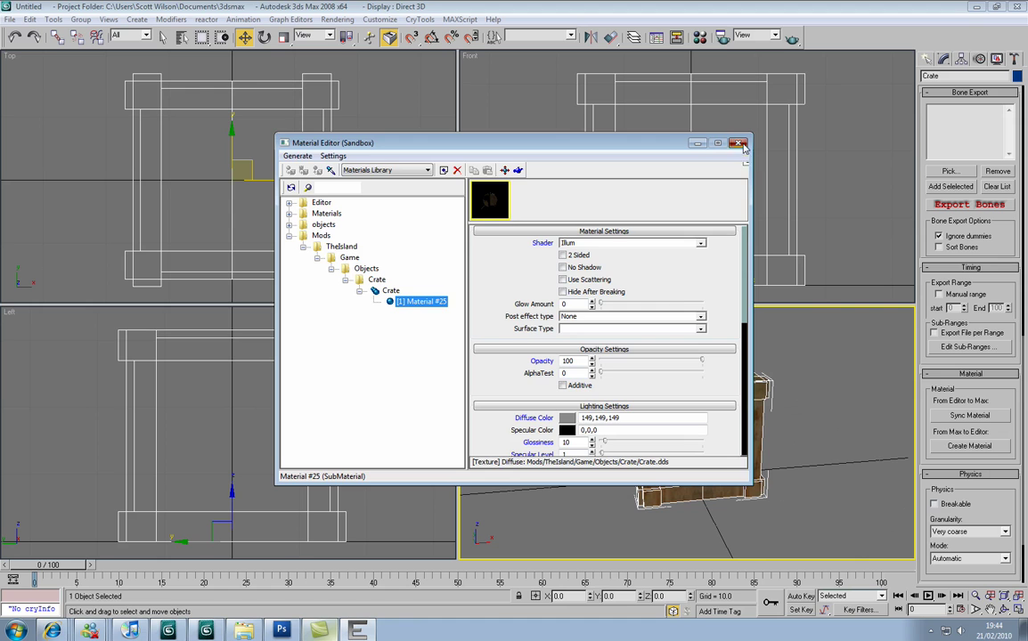
Close the Material Editor and add the crate to the Object Export list
click(737, 144)
click(728, 379)
click(701, 403)
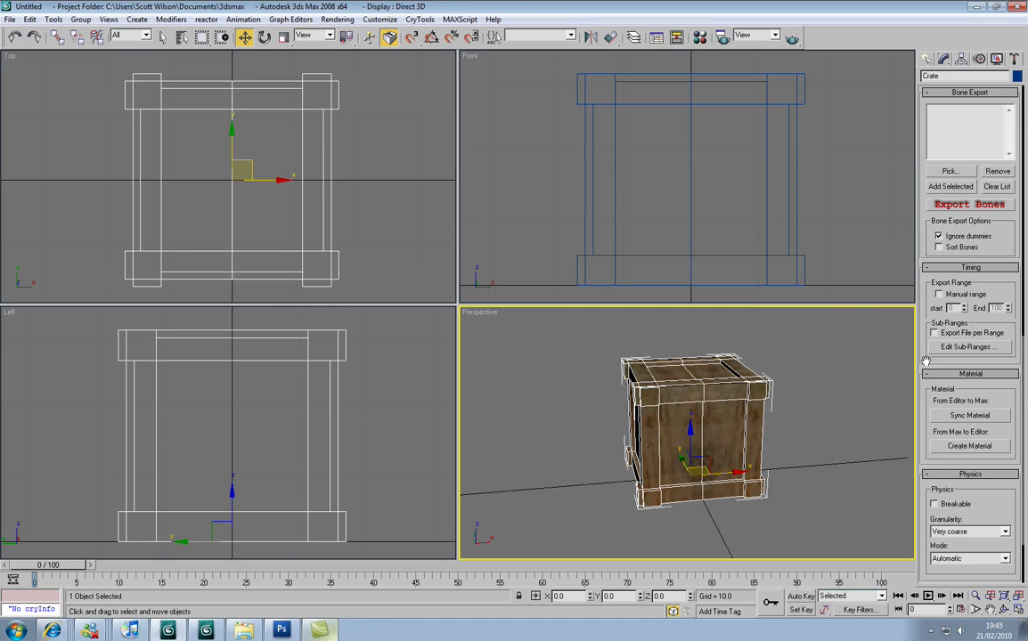
scroll(925, 360, up, 3)
scroll(962, 392, up, 3)
scroll(1000, 427, up, 3)
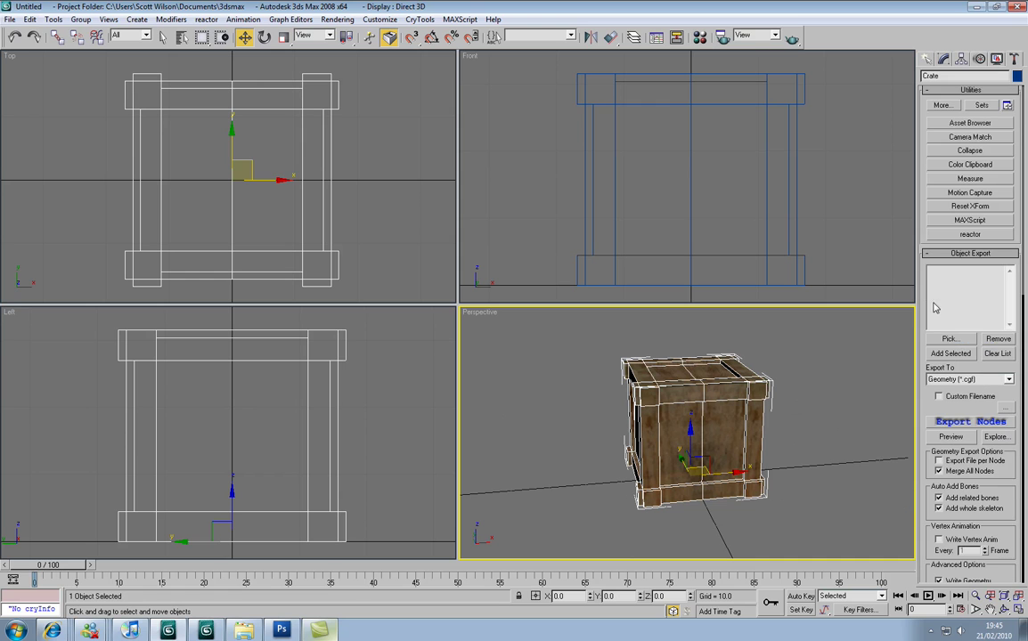
click(950, 343)
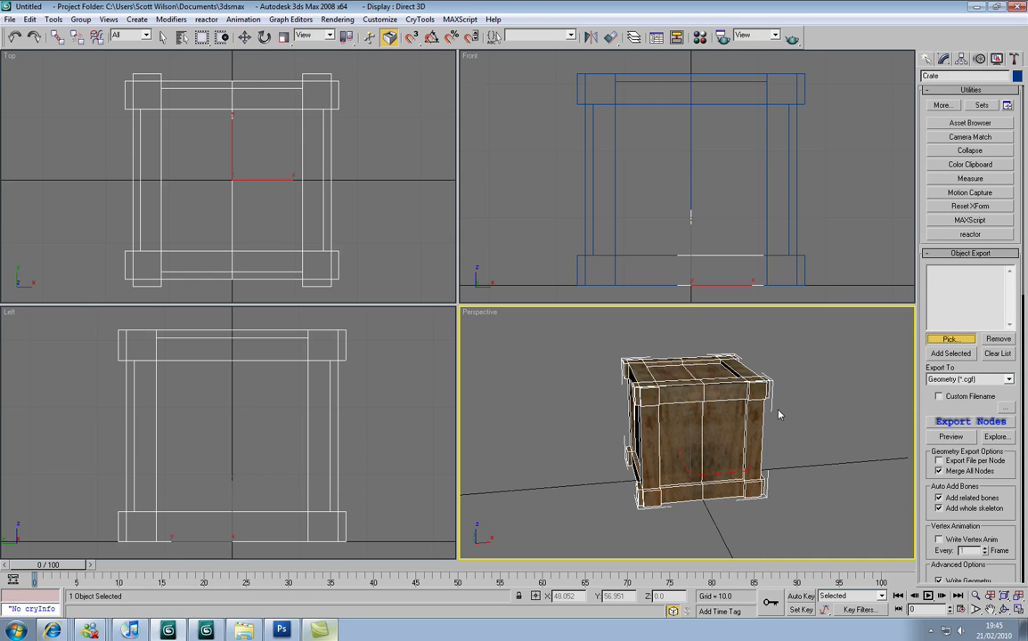
click(722, 408)
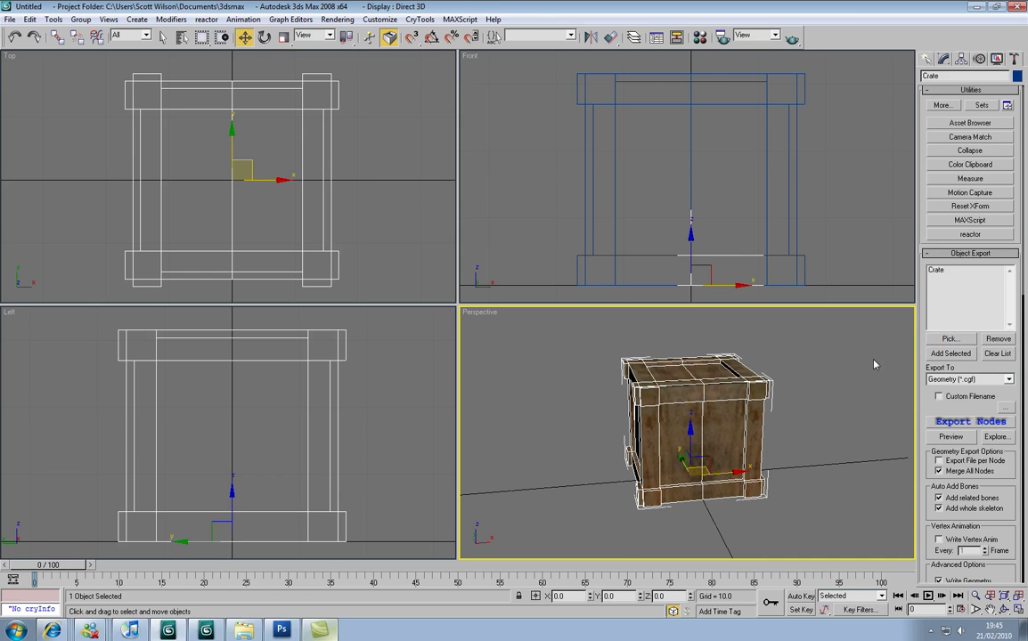
Export the crate as Geometry (*.cgf), accepting the warning and dismissing the compilation error
click(1004, 381)
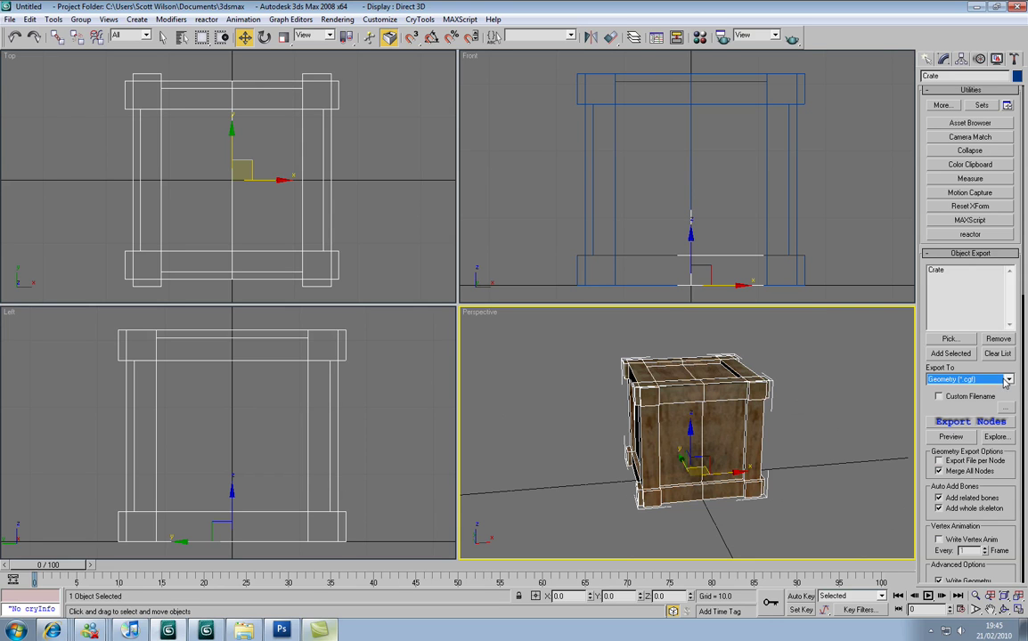
click(960, 422)
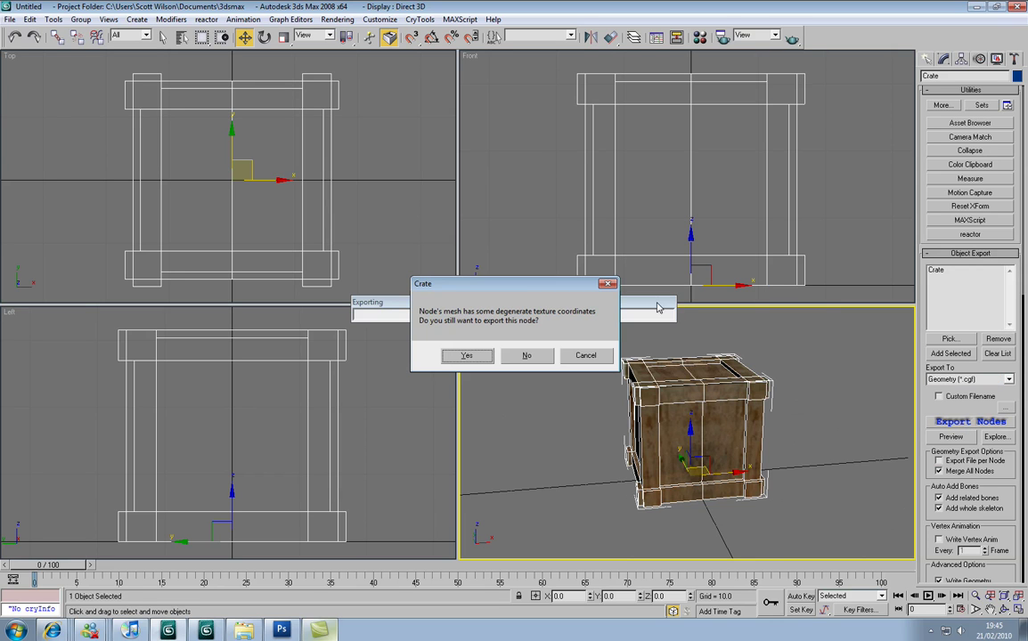
click(467, 357)
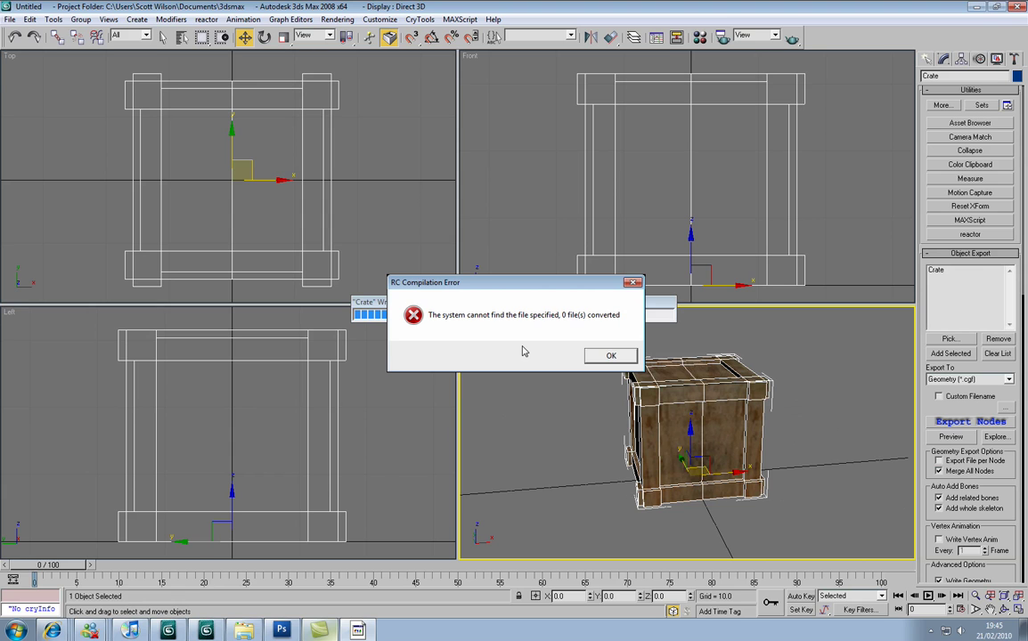
click(609, 355)
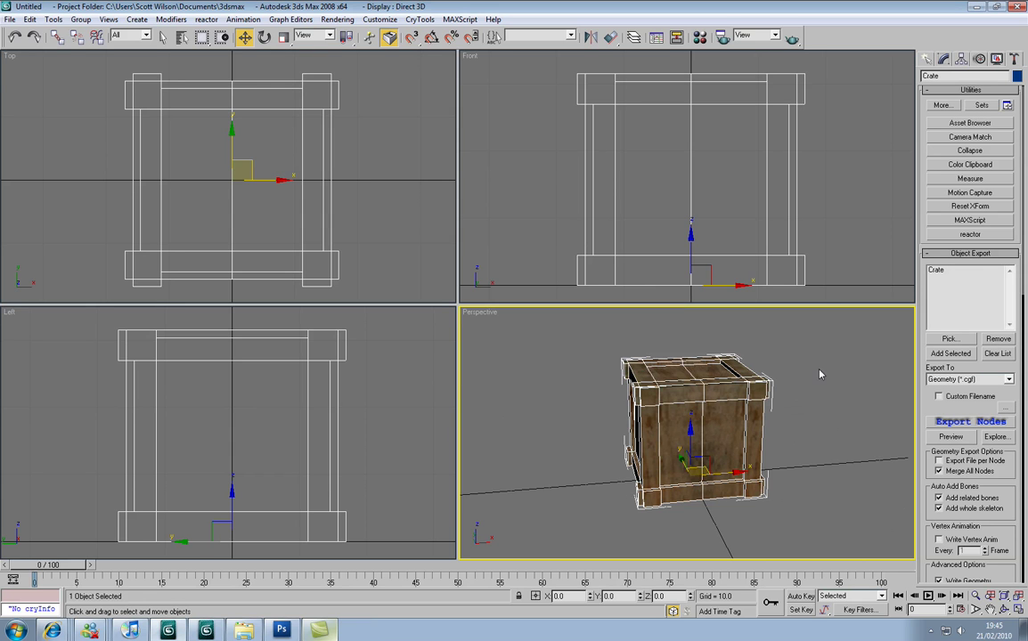
Save the scene as 'Crate' in the mod's Objects\Crate folder, reached via the save History
click(739, 333)
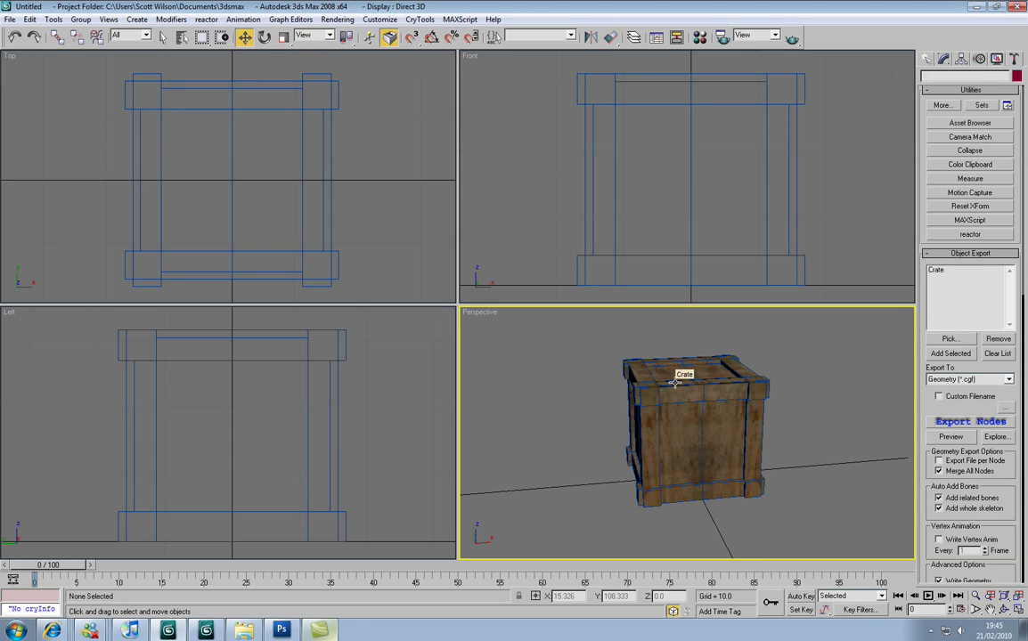
key(ctrl+s)
click(169, 28)
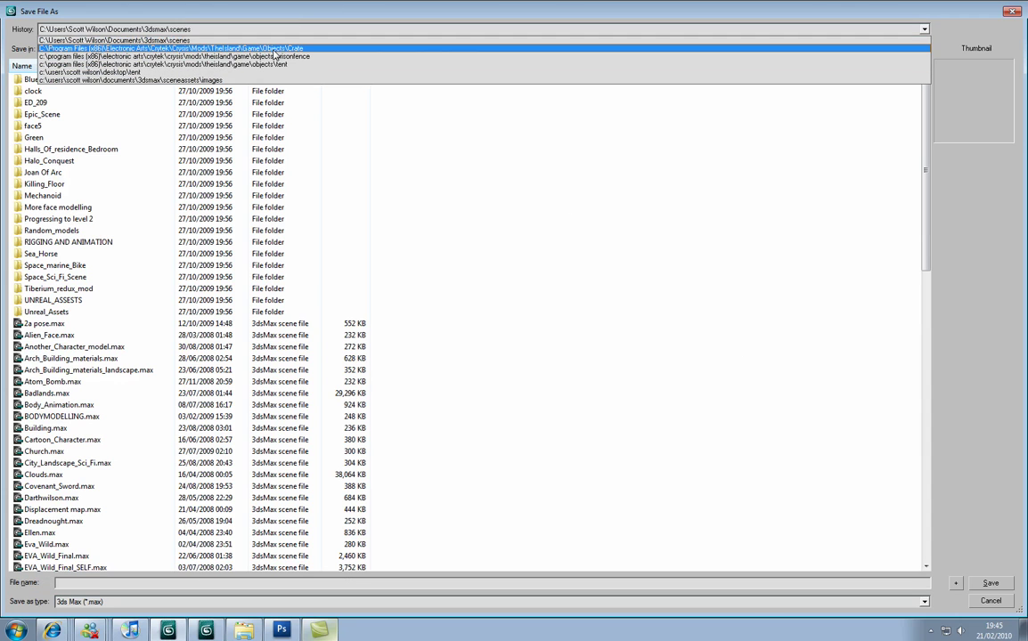
click(188, 48)
click(196, 49)
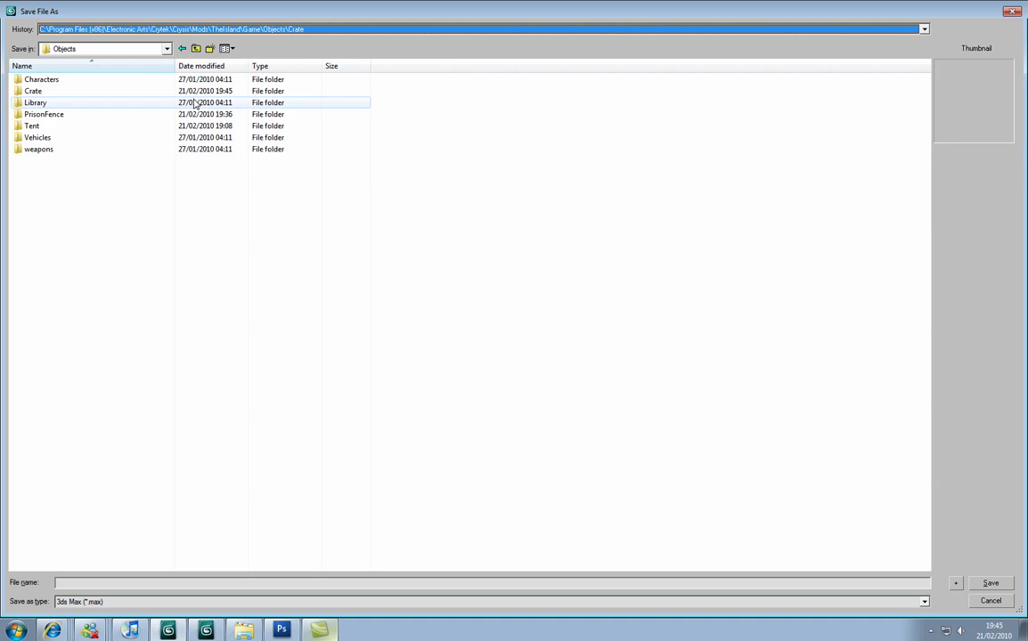
double_click(67, 92)
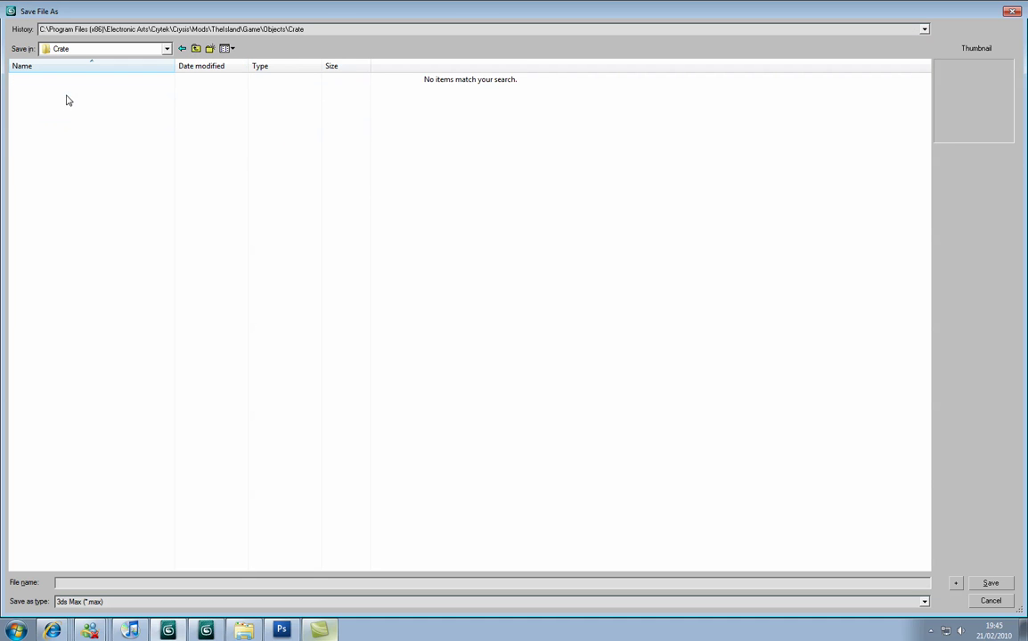
click(89, 581)
text(Crate)
key(Return)
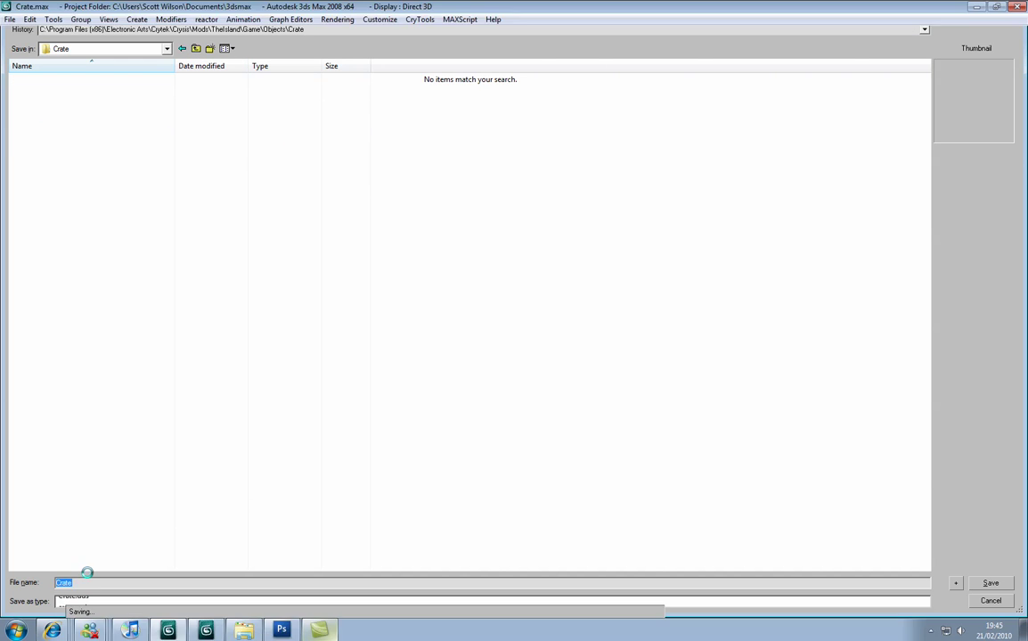
Re-export the crate to CGF, accepting the degenerate-coordinates warning, and reveal the Crate folder listing
click(729, 419)
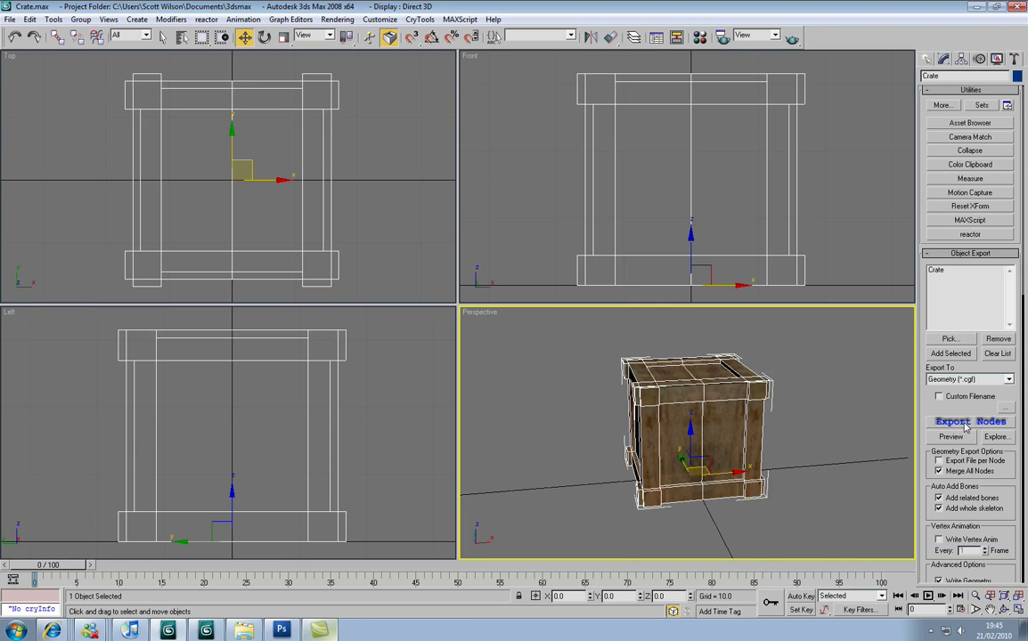
click(964, 424)
click(466, 355)
click(468, 351)
click(976, 7)
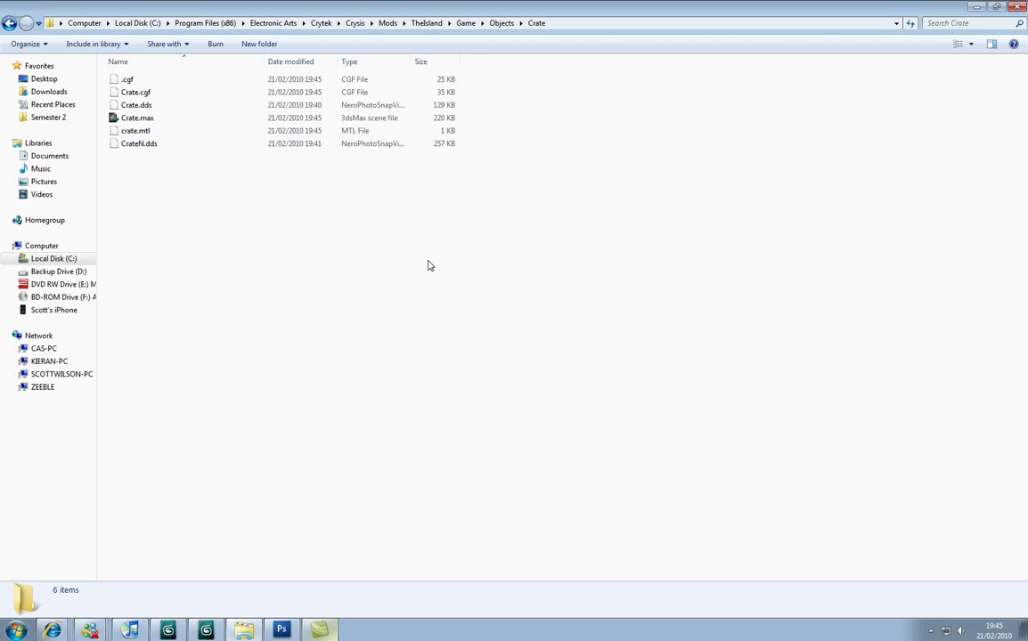
Delete the stray unnamed .cgf file from the Crate folder and confirm
click(129, 80)
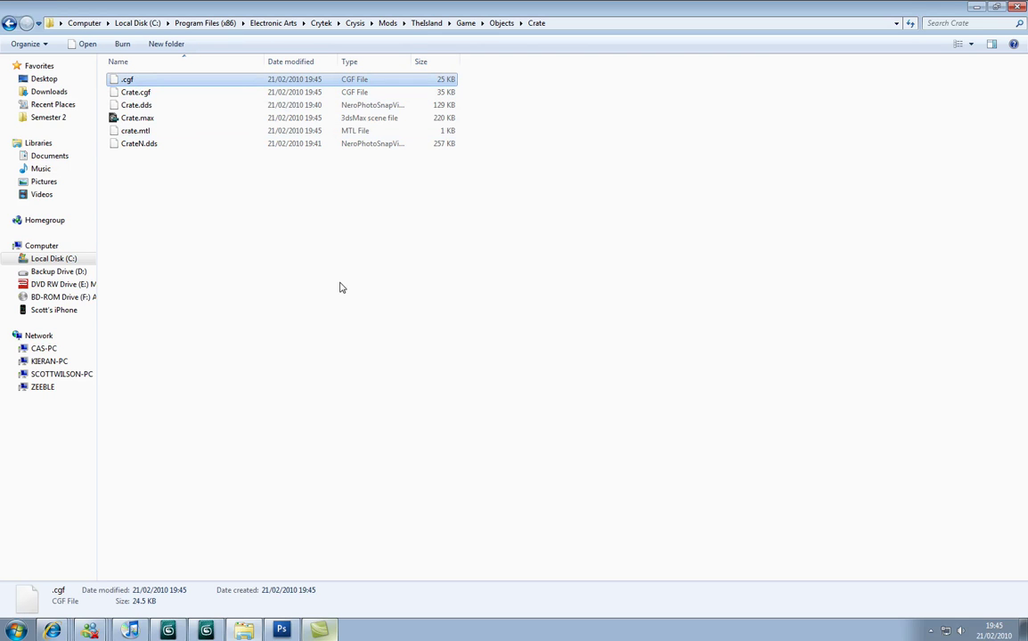
key(Delete)
key(Return)
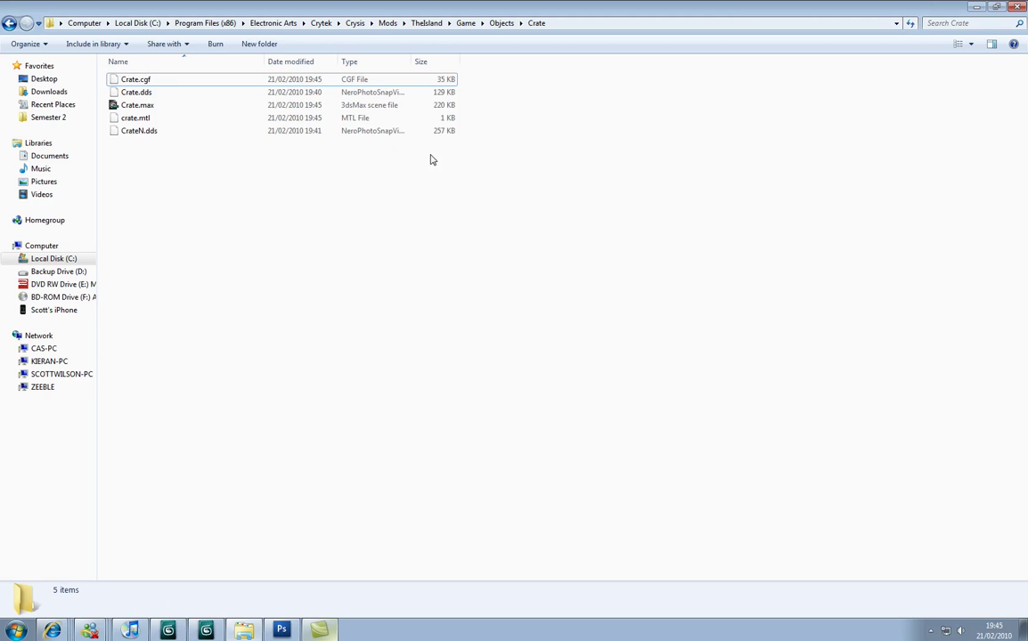
Launch Sandbox from its desktop shortcut, checking the -MOD TheIsland argument in its Properties
key(super+d)
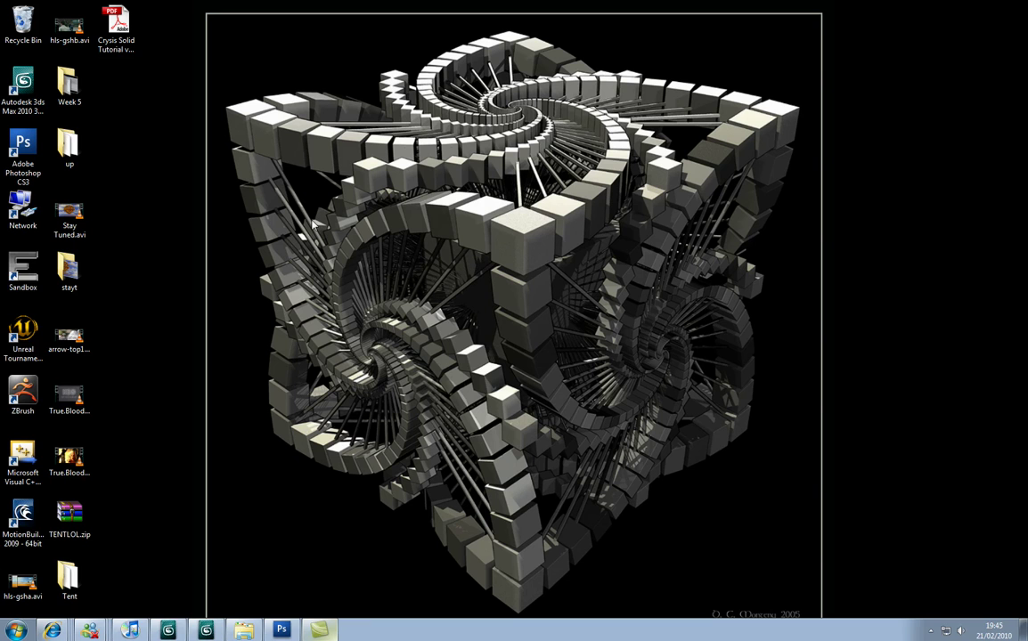
double_click(22, 267)
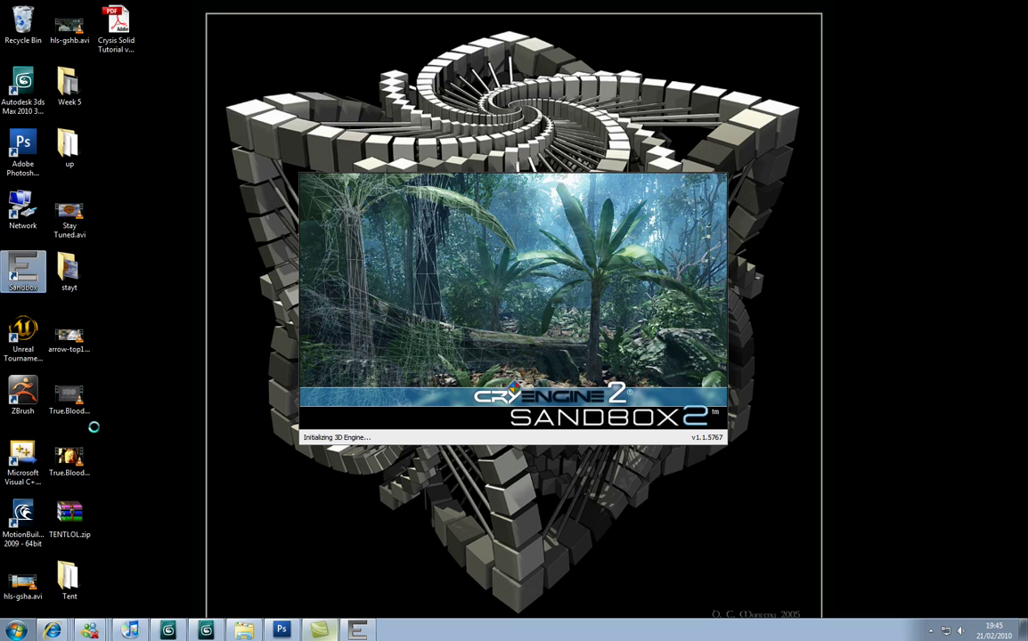
right_click(26, 276)
click(82, 550)
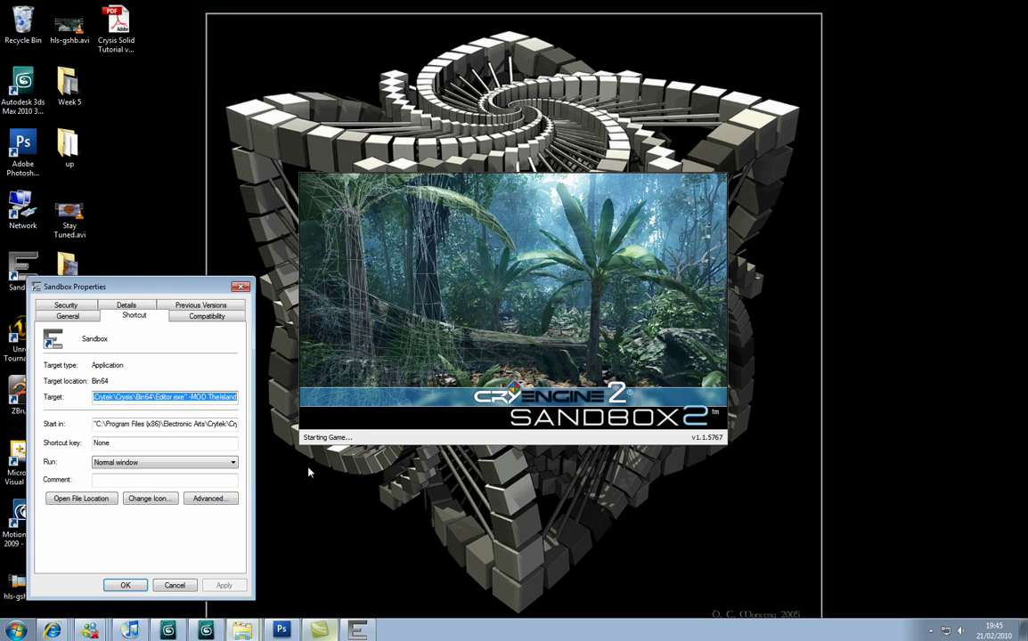
click(190, 397)
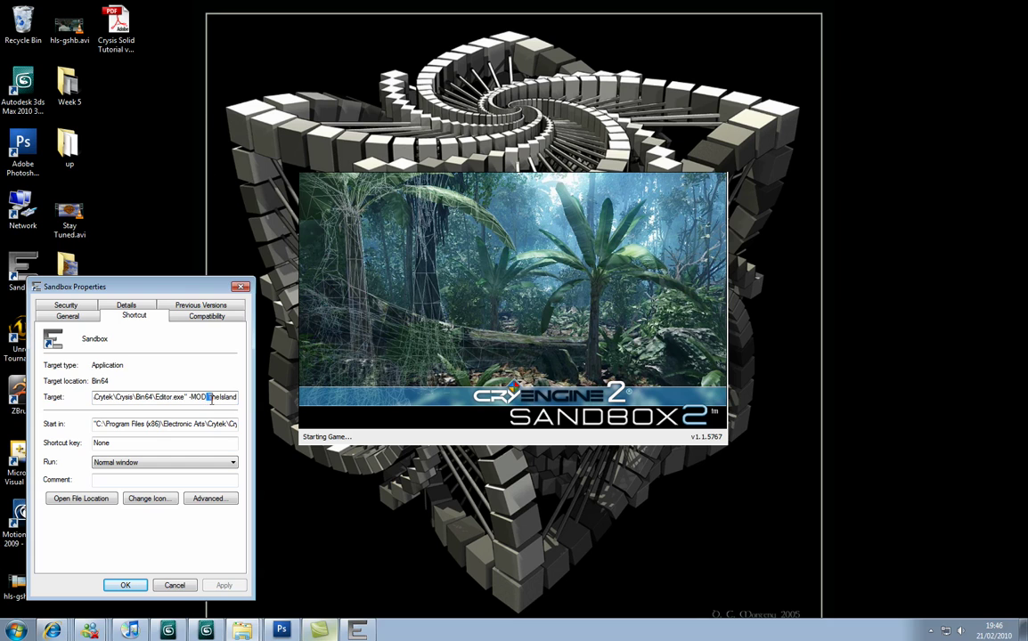
click(125, 585)
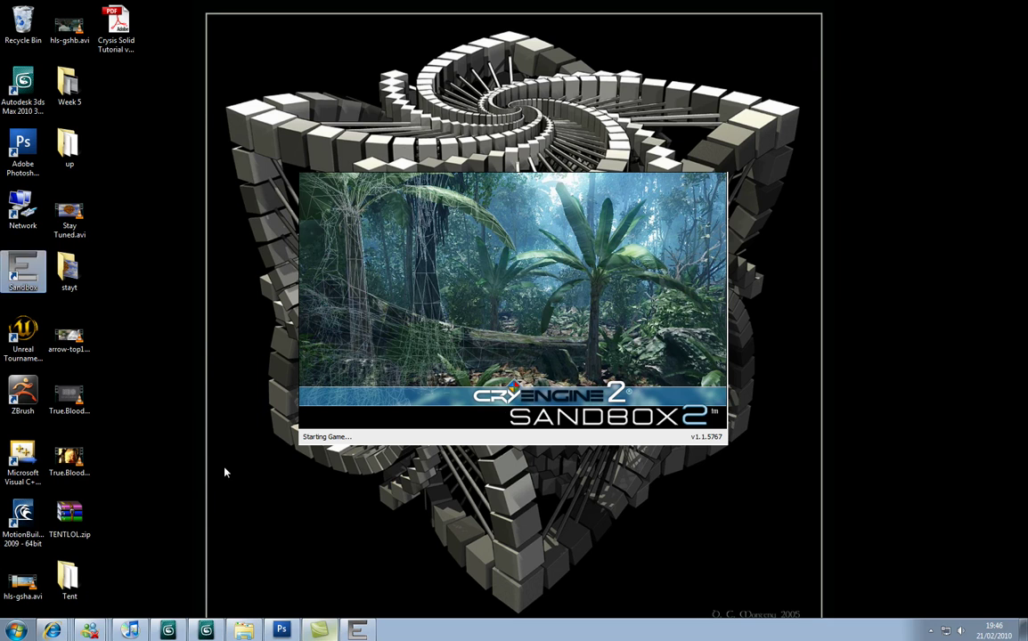
click(225, 472)
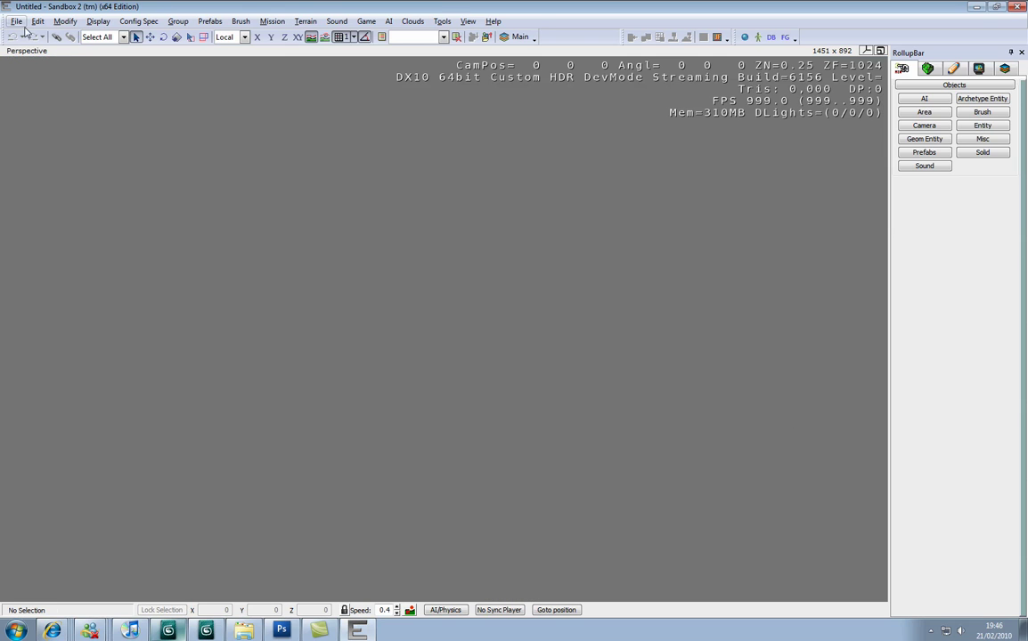
Open TrailerLevel.cry from the File menu's recent files list
click(16, 20)
click(54, 209)
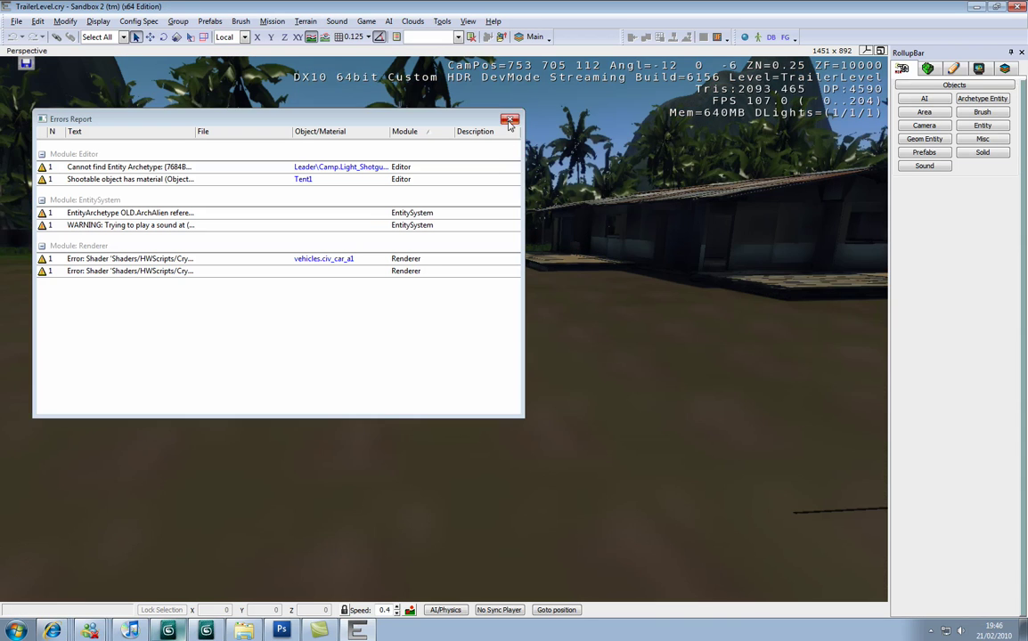
Place a PrisonFence brush on the ground to the left of the tent
click(509, 124)
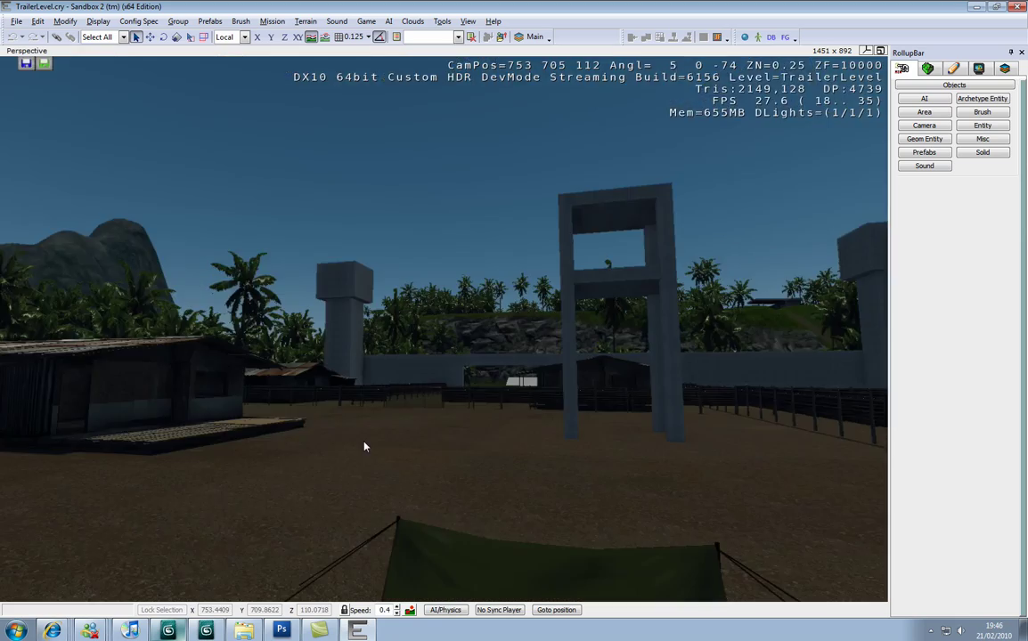
mouse_move(344, 437)
right_down()
mouse_move(369, 417)
mouse_move(362, 324)
right_up()
scroll(344, 437, up, 3)
click(983, 125)
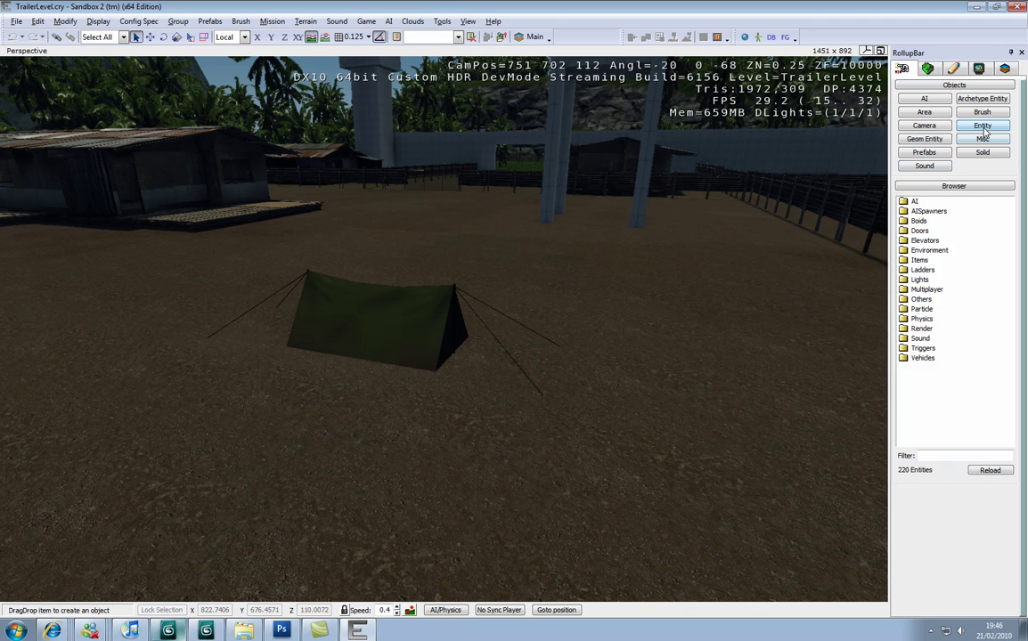
click(983, 113)
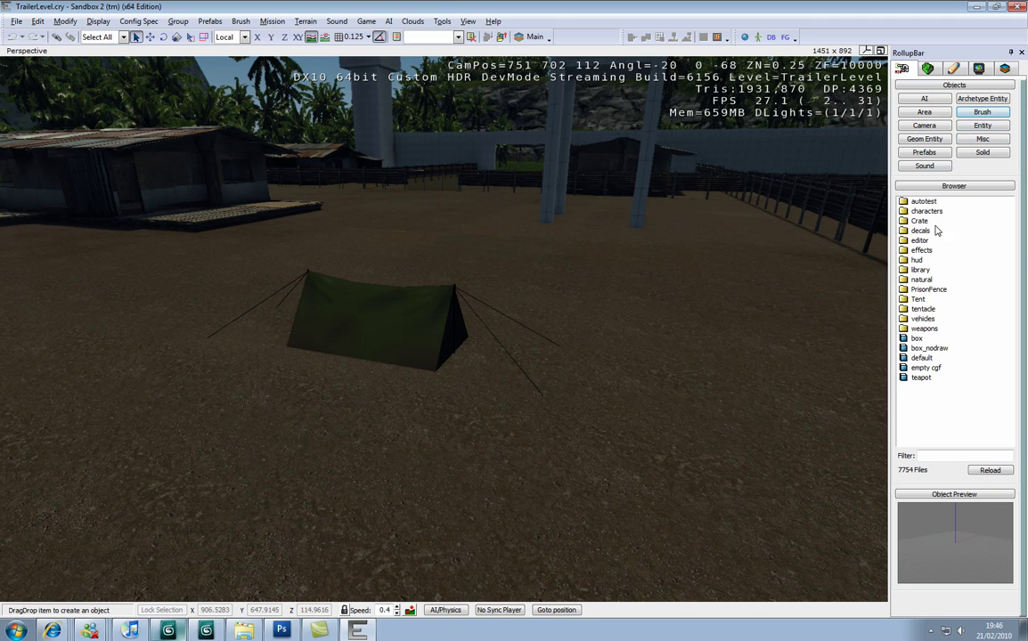
click(922, 290)
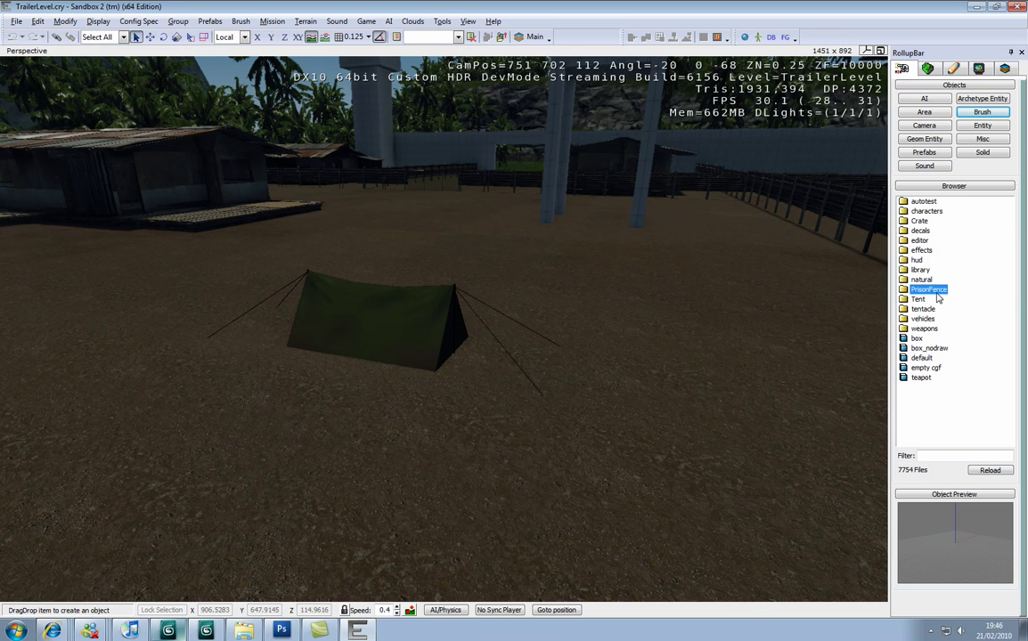
double_click(903, 289)
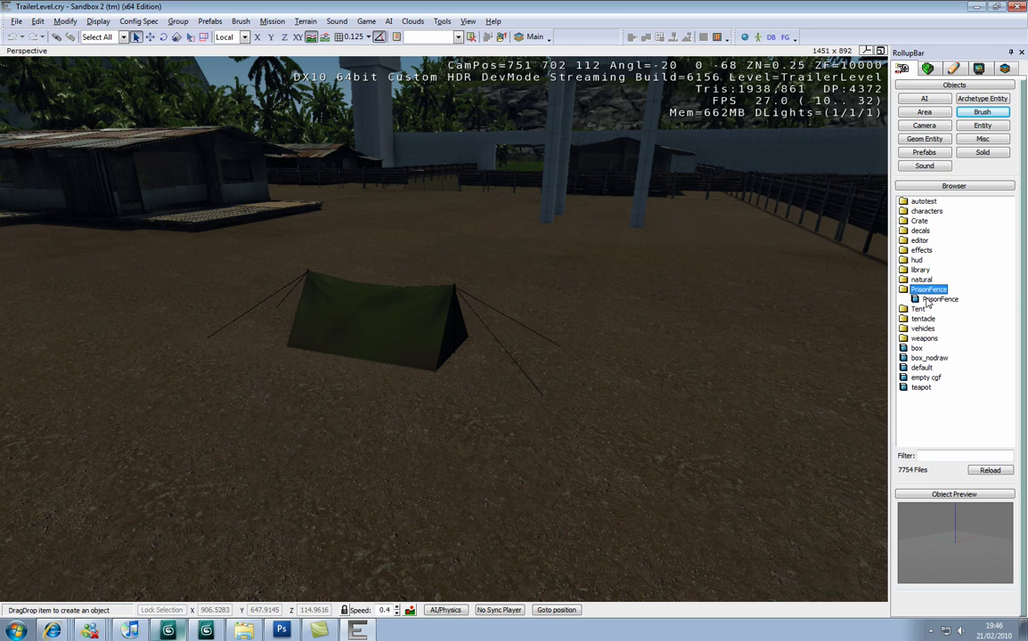
click(936, 300)
drag(201, 420, 143, 408)
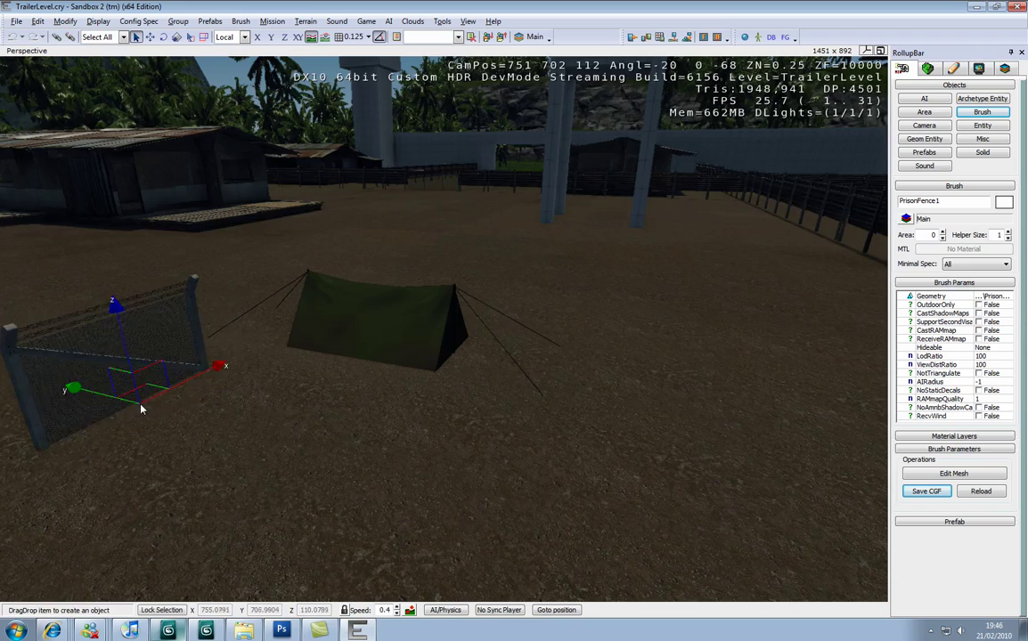
right_drag(142, 408, 328, 454)
Scale the fence uniformly up to about 3.6 and deselect it
scroll(328, 454, up, 2)
scroll(378, 418, up, 3)
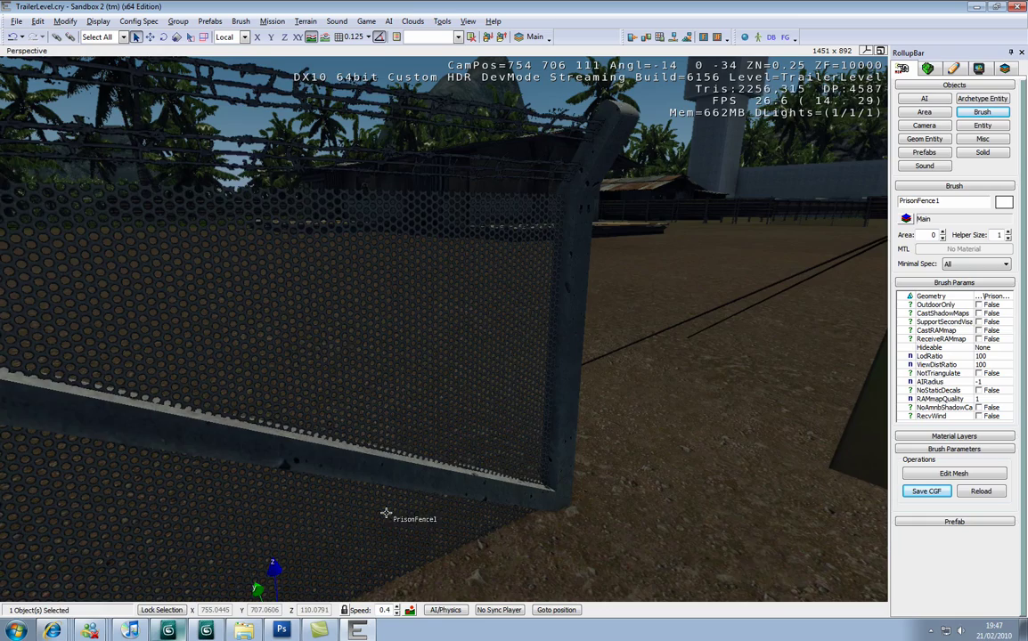
scroll(481, 323, down, 3)
scroll(436, 395, down, 3)
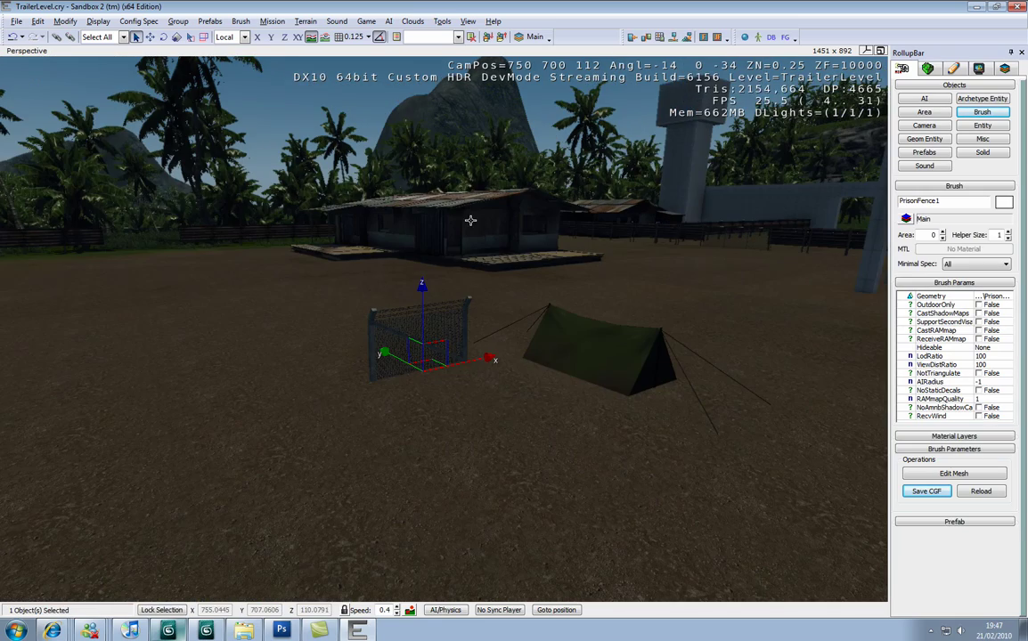
click(176, 36)
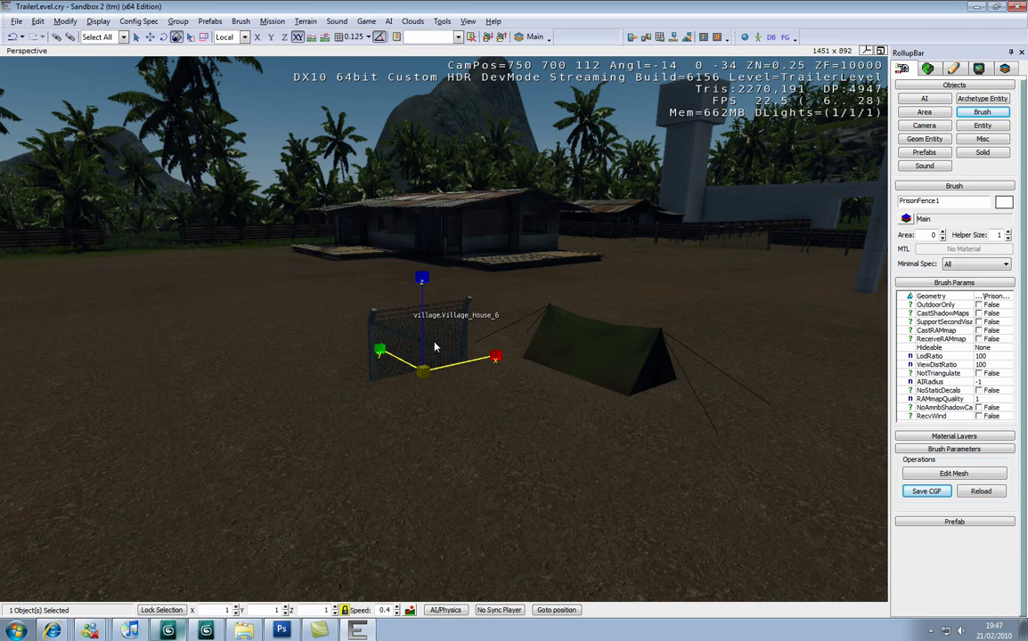
mouse_move(422, 361)
mouse_down()
mouse_move(427, 259)
mouse_move(427, 407)
mouse_up()
mouse_move(427, 407)
right_down()
mouse_move(468, 377)
mouse_move(466, 333)
right_up()
click(150, 37)
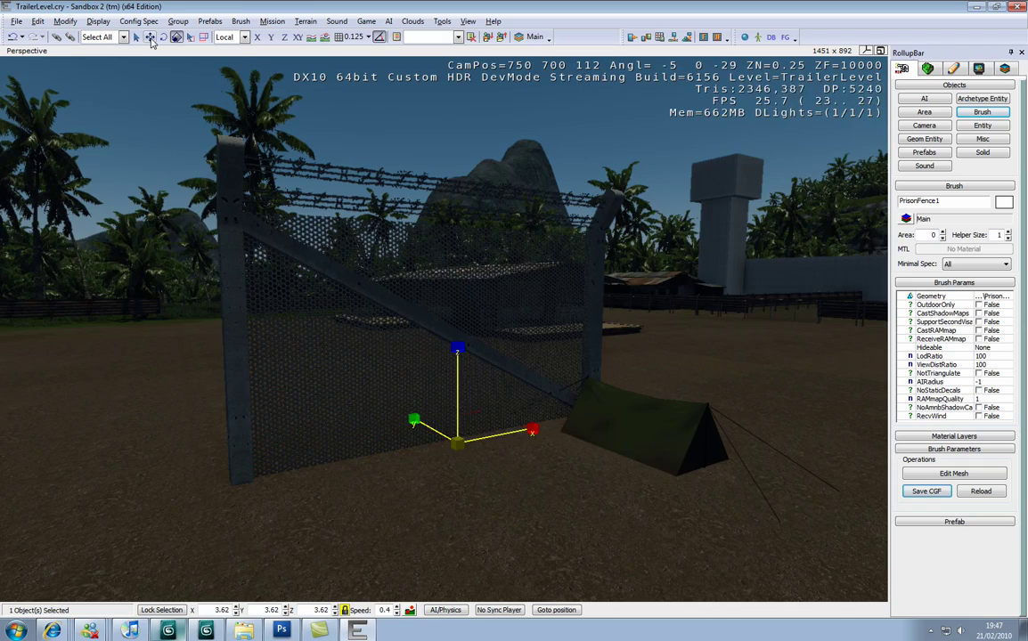
right_drag(298, 282, 383, 412)
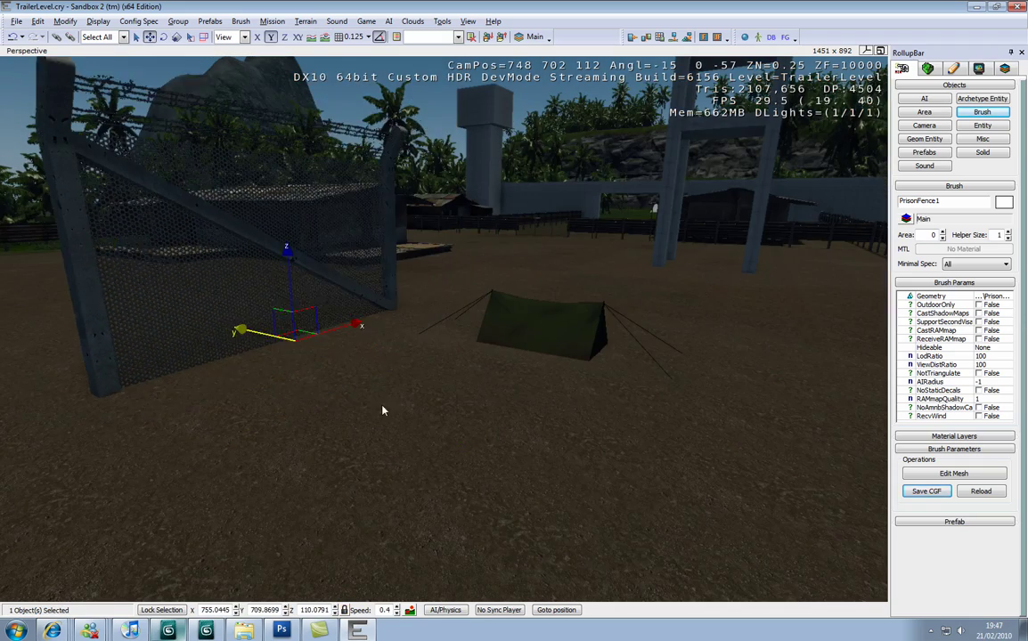
click(418, 390)
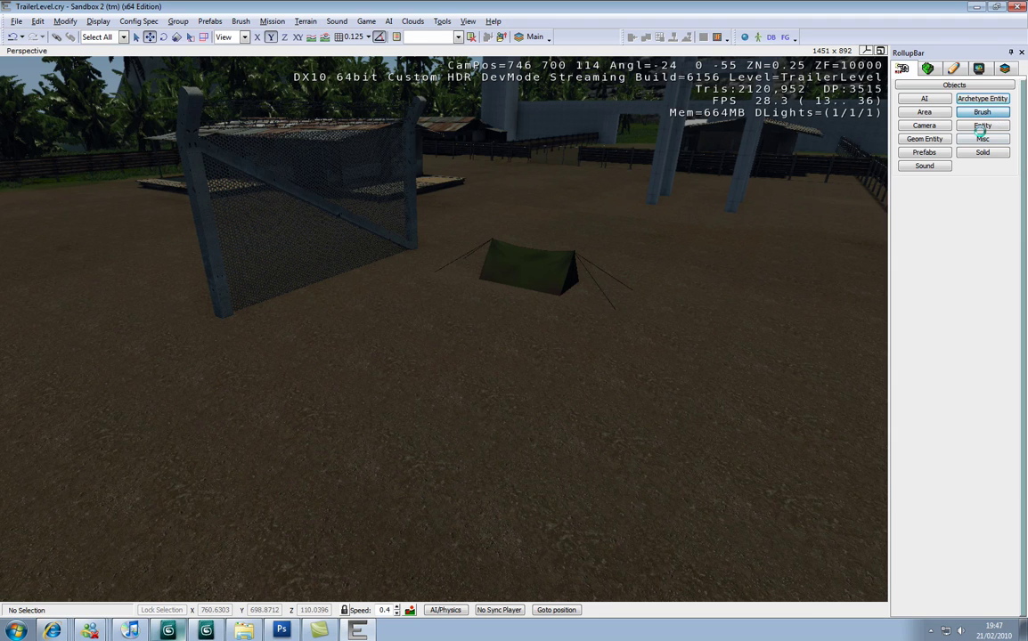
Drag the Crate brush from the Crate folder into the level and move it onto the ground
click(1004, 111)
click(920, 280)
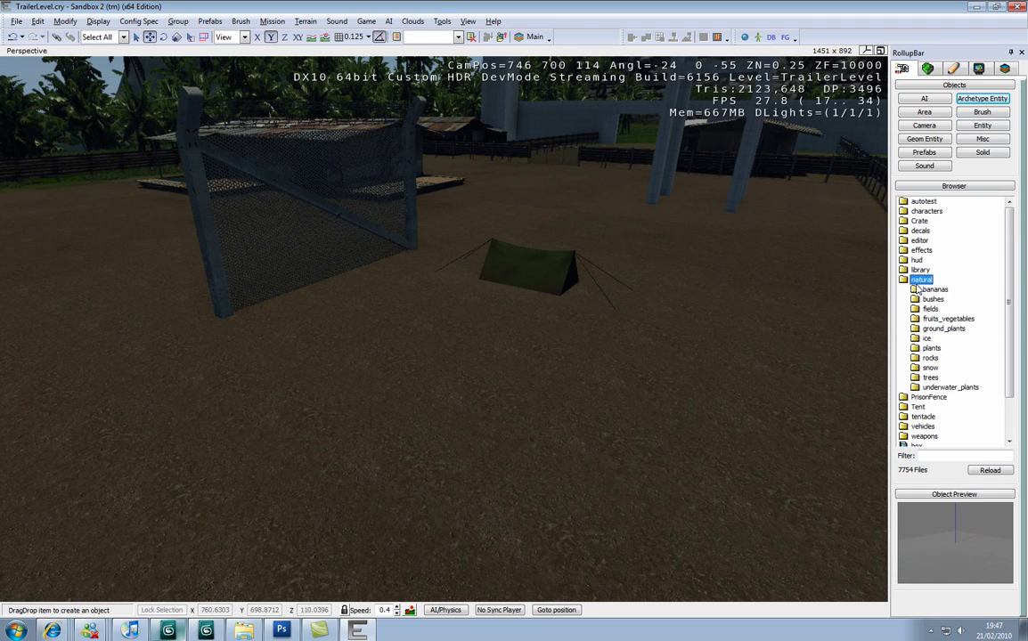
click(915, 222)
click(930, 234)
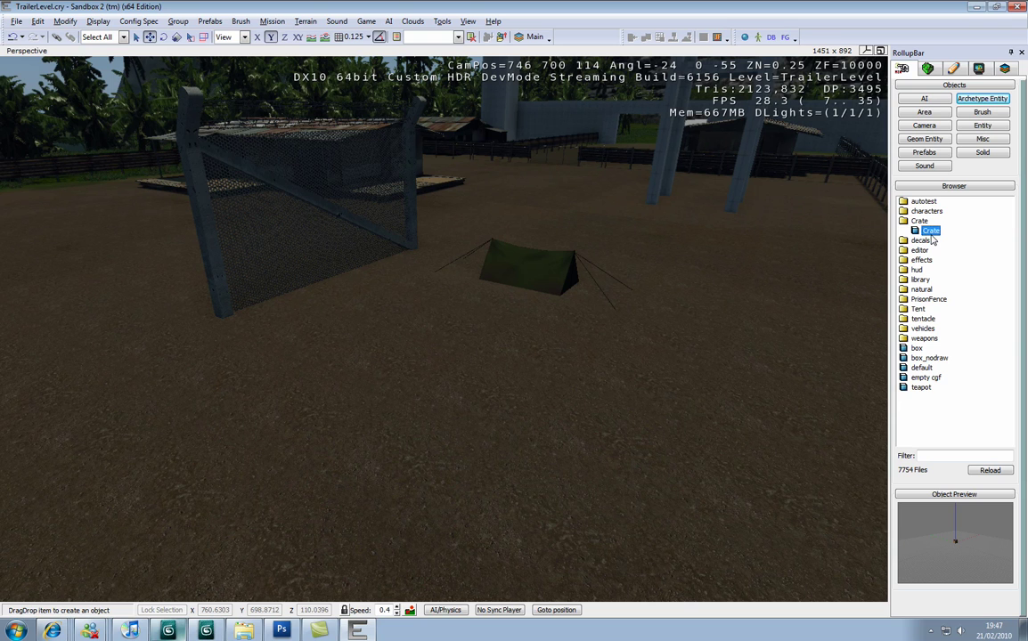
drag(929, 233, 703, 354)
drag(388, 448, 387, 445)
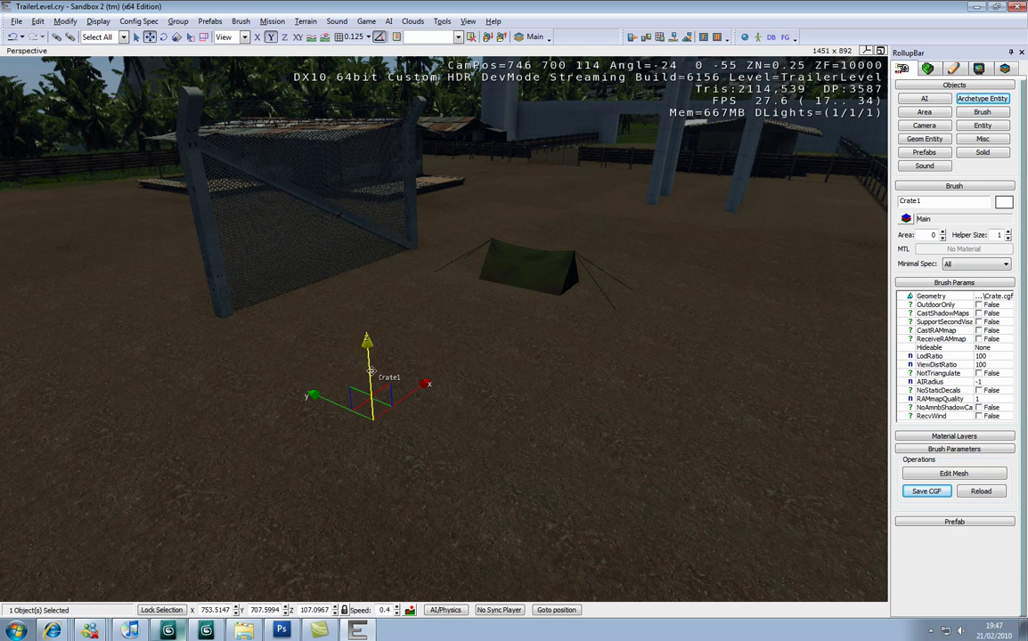
drag(364, 380, 353, 242)
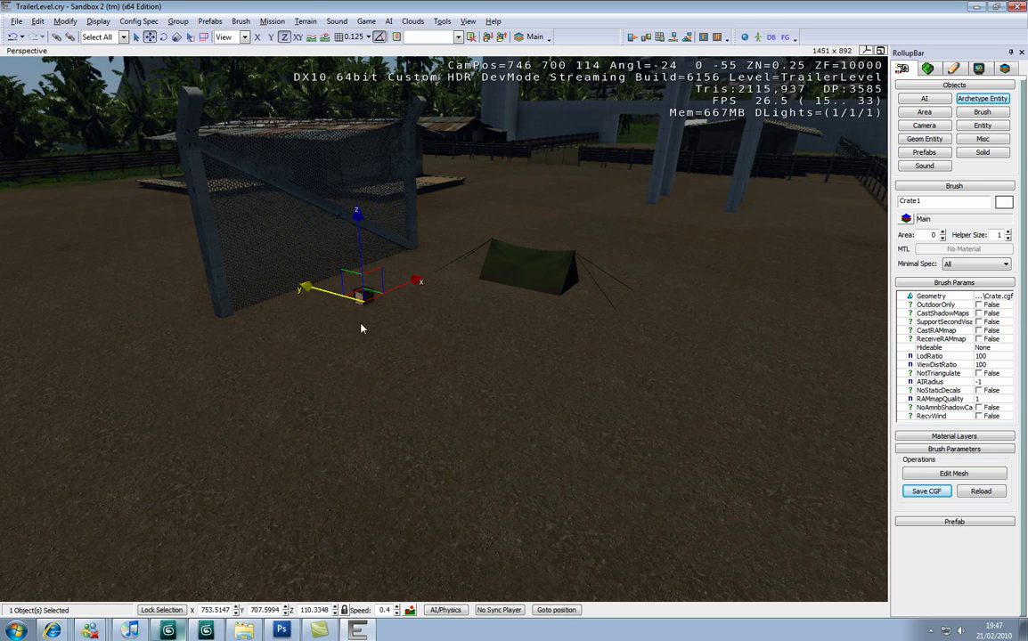
drag(316, 280, 501, 389)
right_drag(502, 388, 619, 408)
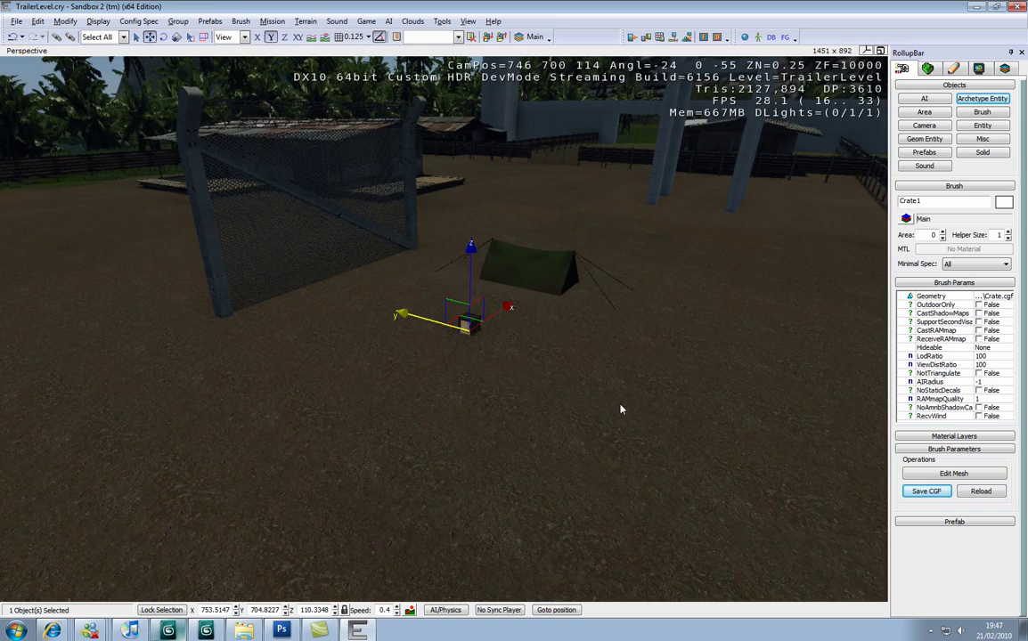
drag(670, 353, 402, 407)
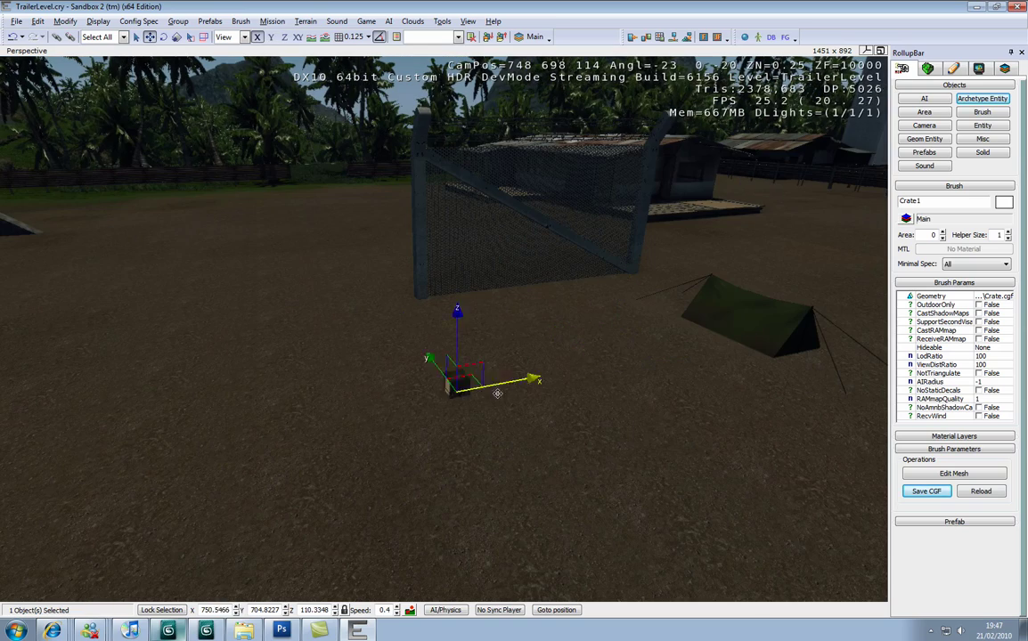
Scale the crate up to about 4.76 and deselect it
click(550, 481)
right_drag(550, 482, 556, 477)
click(379, 300)
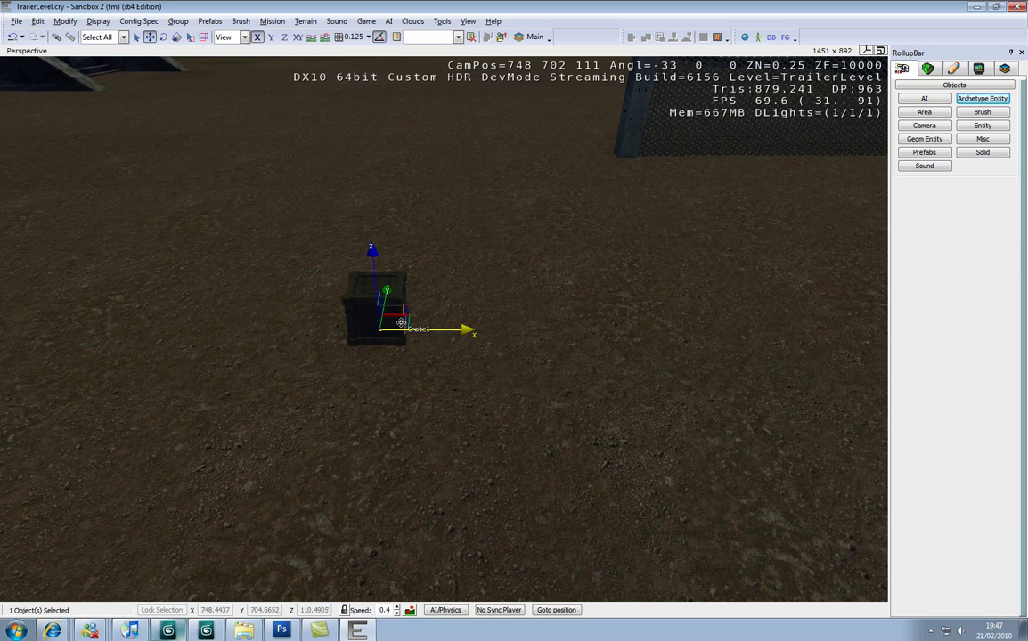
right_drag(543, 247, 578, 267)
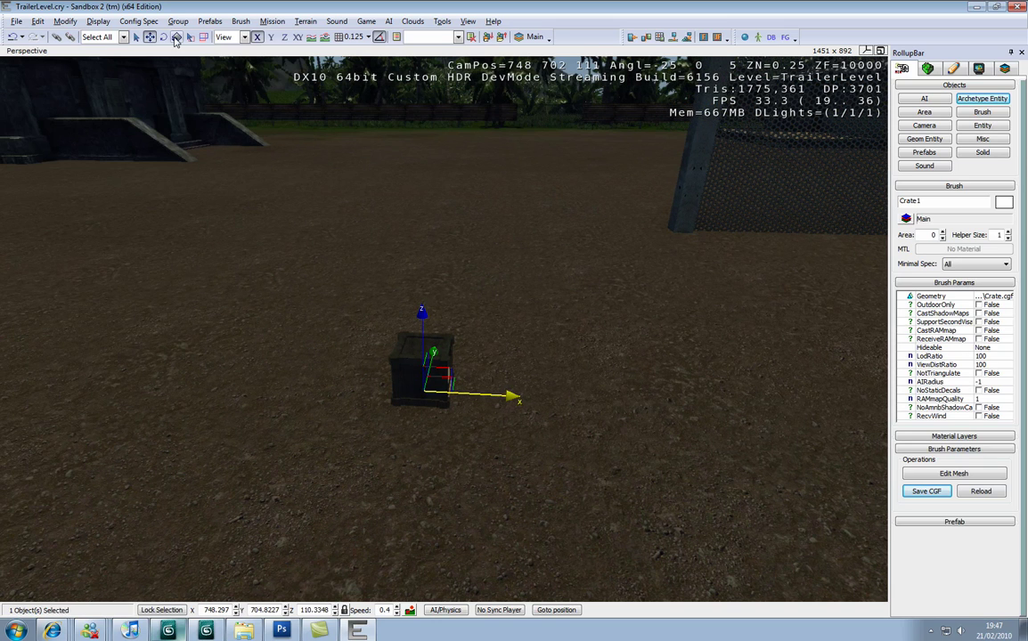
click(177, 36)
drag(424, 389, 447, 168)
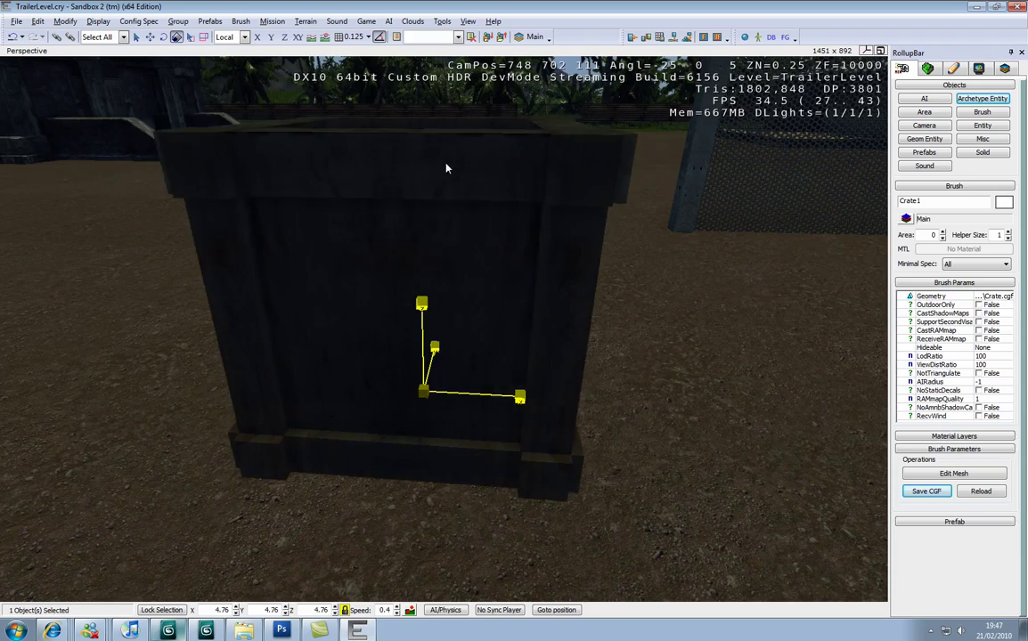
click(640, 419)
right_drag(590, 403, 589, 399)
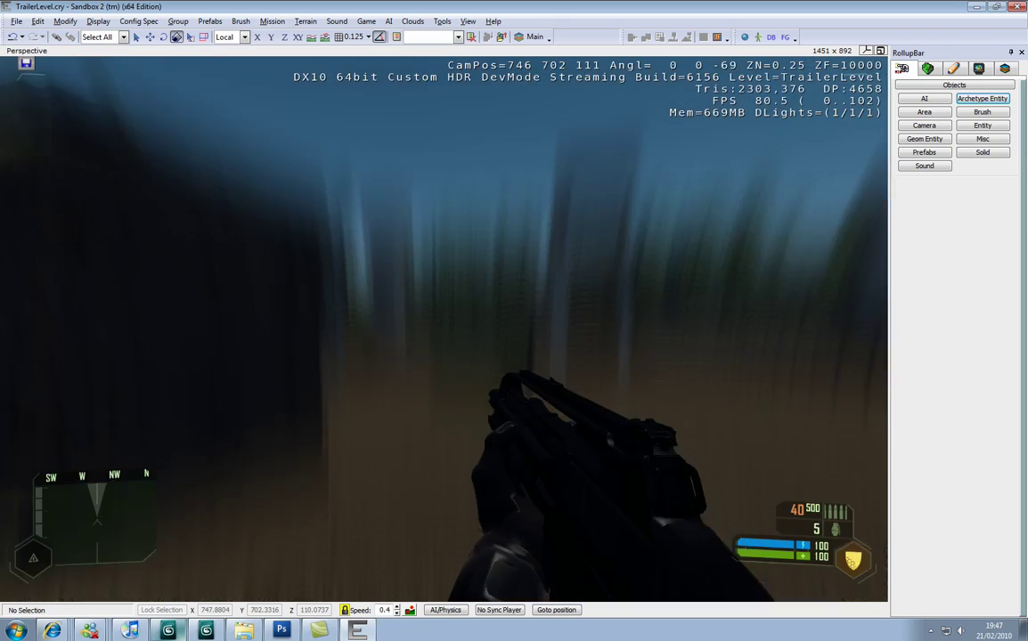
Enter game mode with Ctrl+G, shoot at the crate and walk to its plywood side
key(ctrl+g)
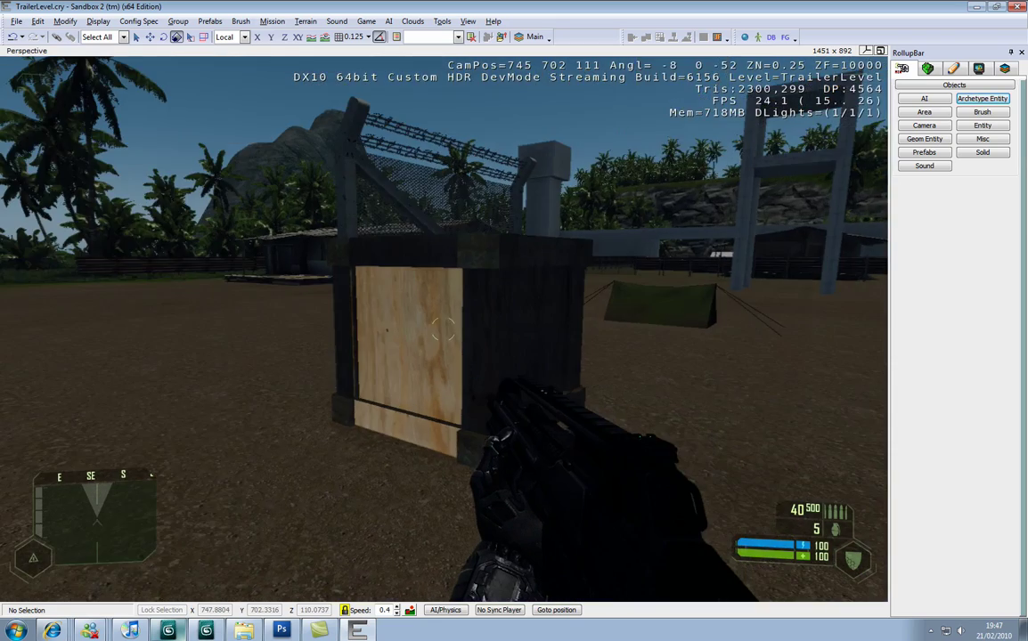
click(442, 327)
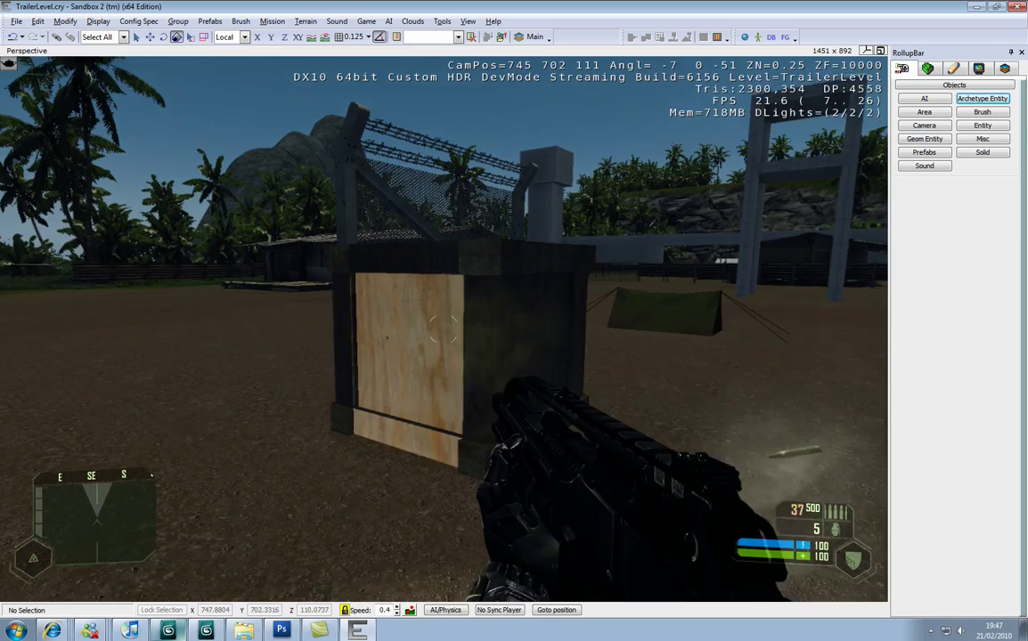
key(w)
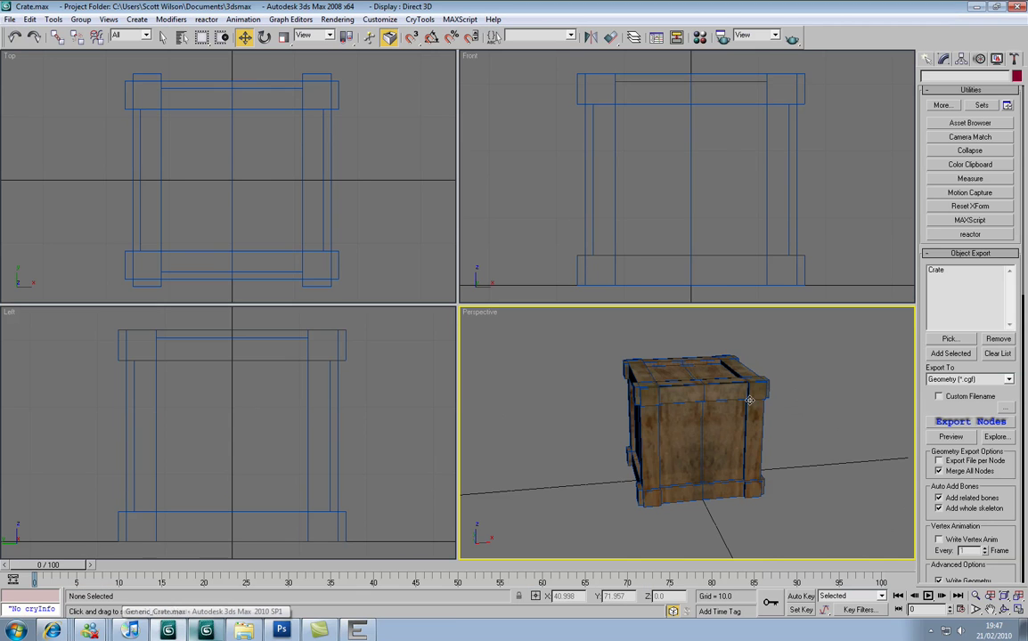
Select all of the crate's polygons in Polygon mode and set their material ID to 1
click(675, 361)
click(944, 59)
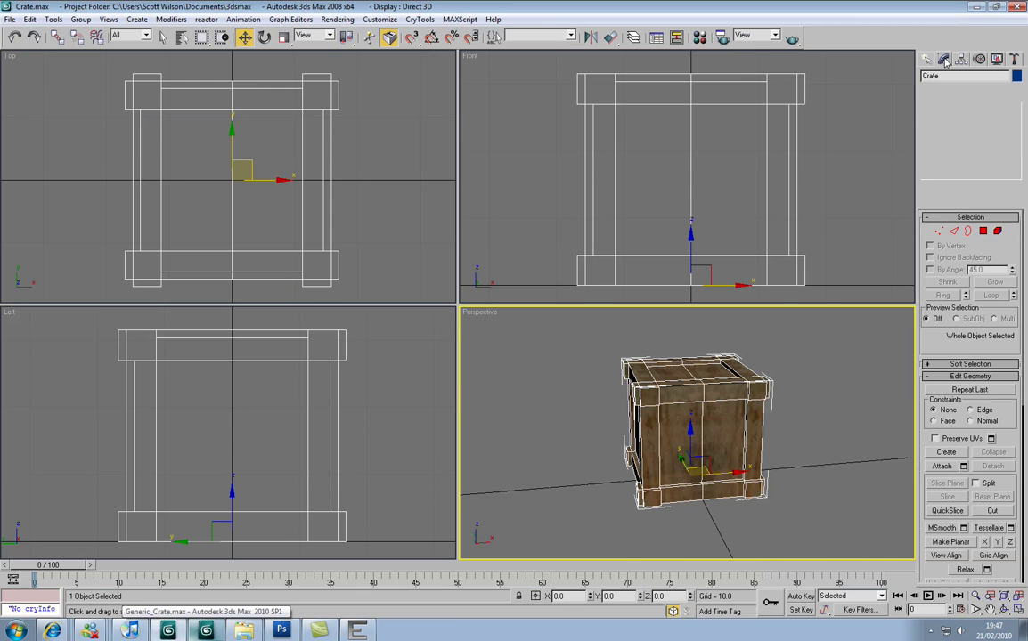
click(982, 231)
key(ctrl+a)
scroll(971, 356, down, 5)
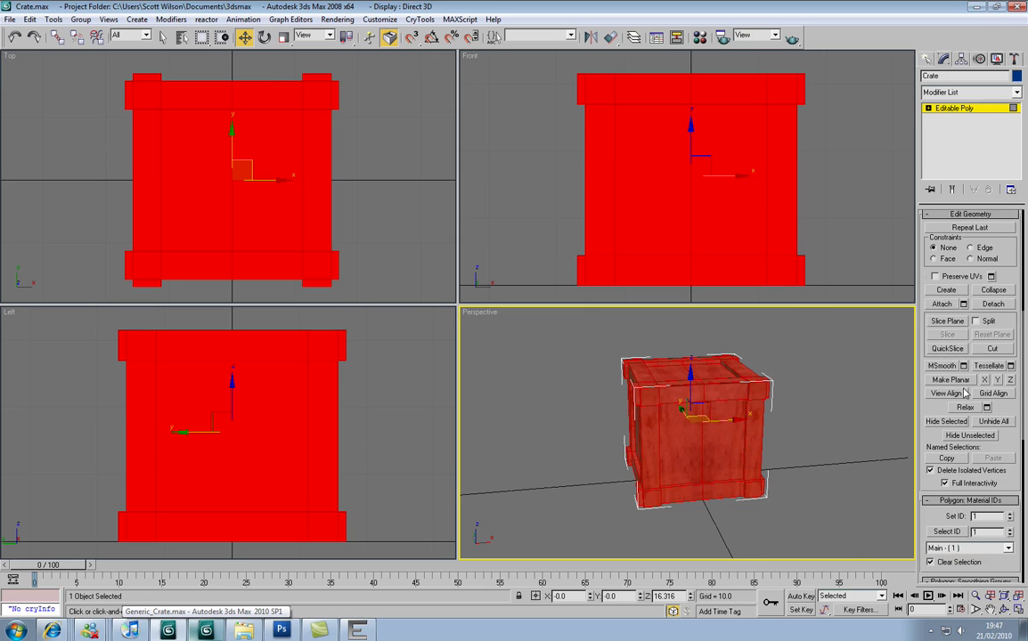
scroll(988, 383, down, 5)
double_click(992, 387)
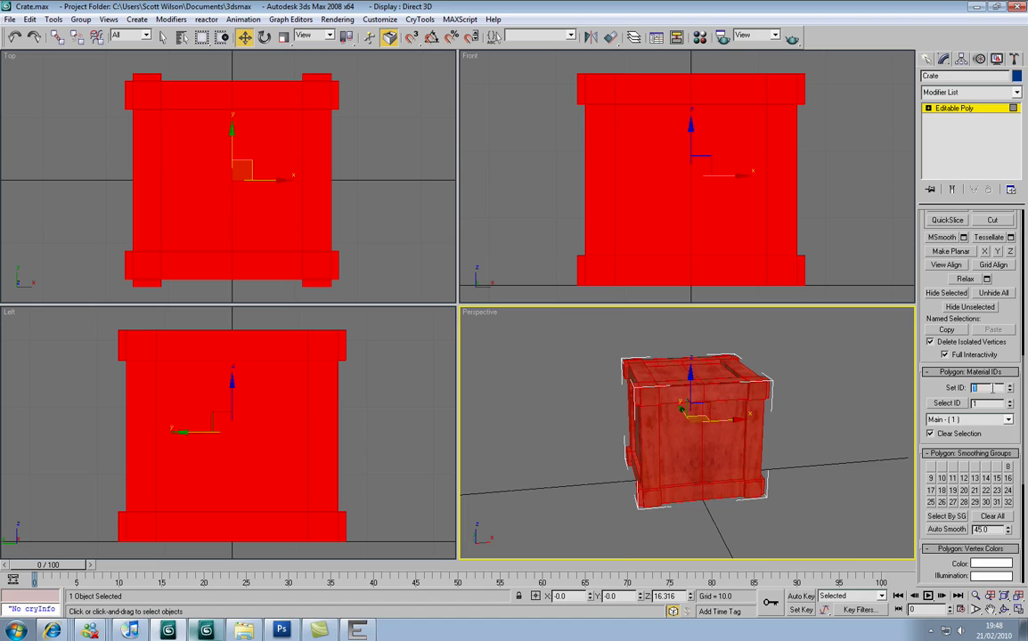
text(1)
key(Return)
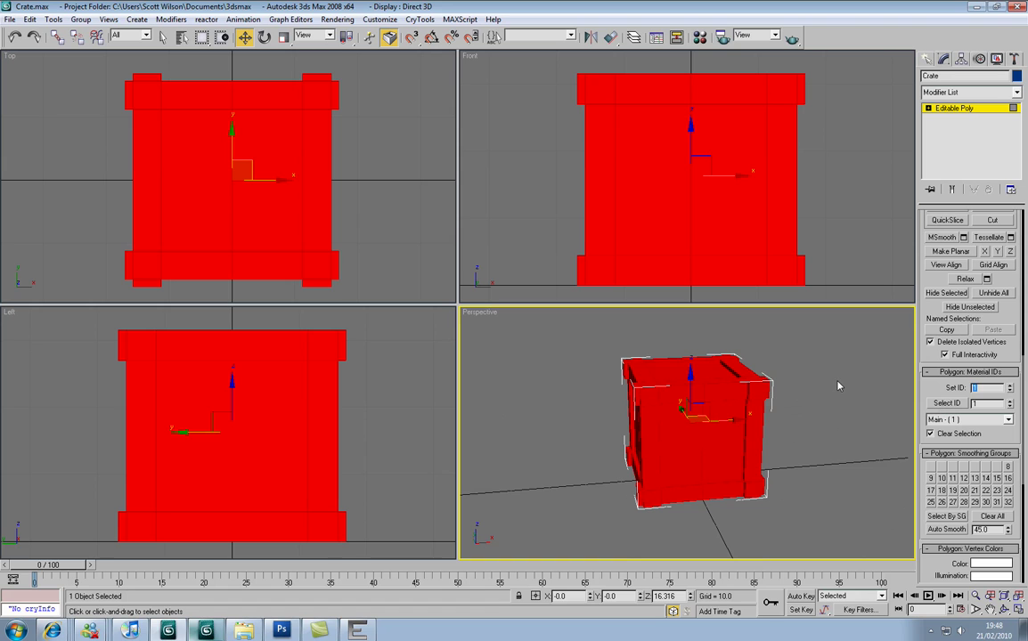
click(800, 438)
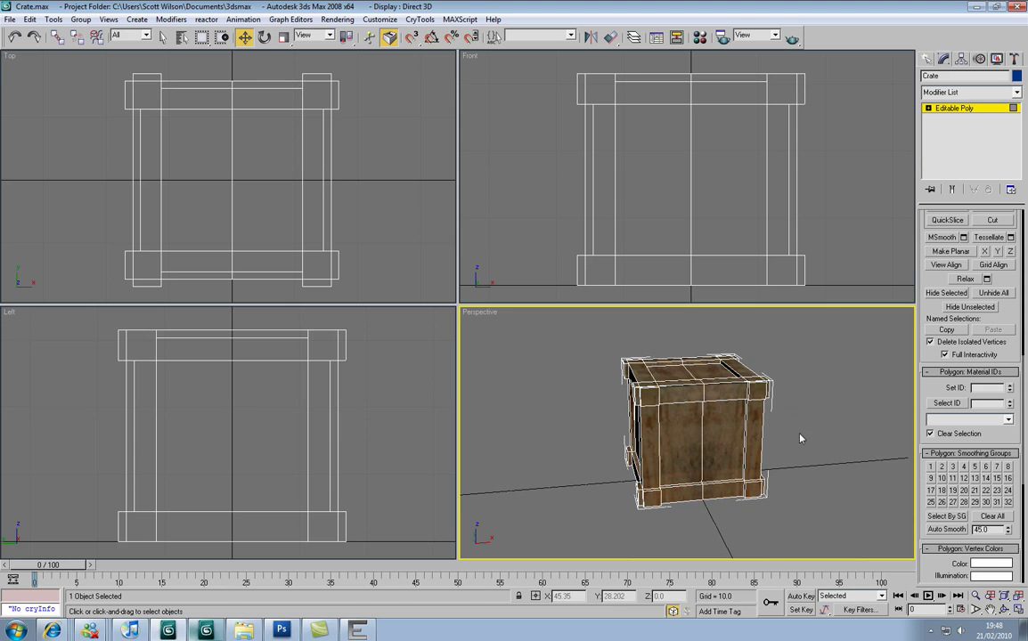
mouse_move(800, 438)
alt+middle_down()
mouse_move(801, 475)
mouse_move(712, 427)
mouse_move(726, 441)
alt+middle_up()
click(686, 419)
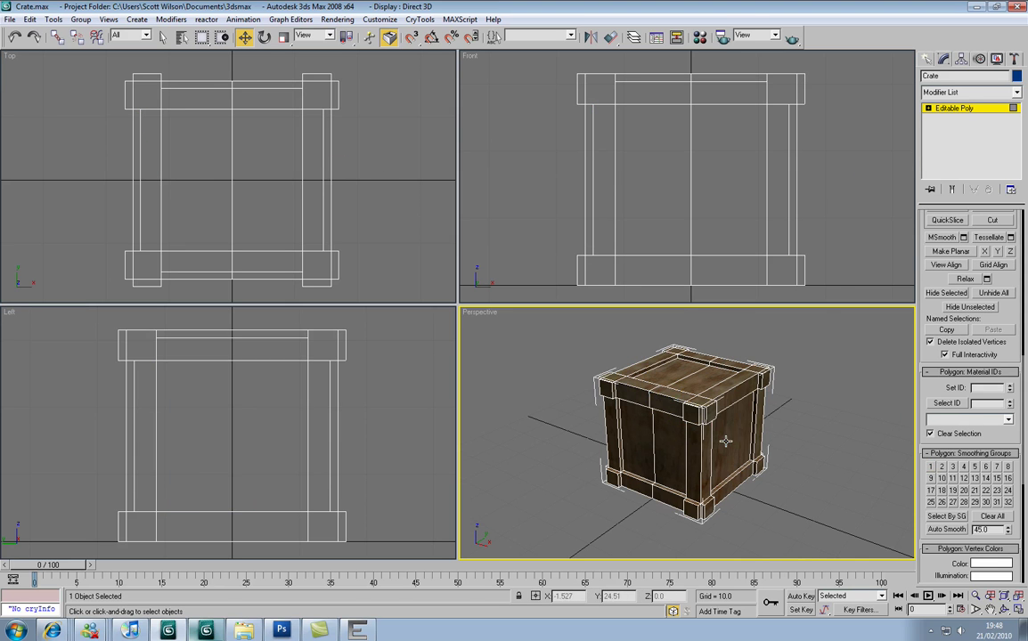